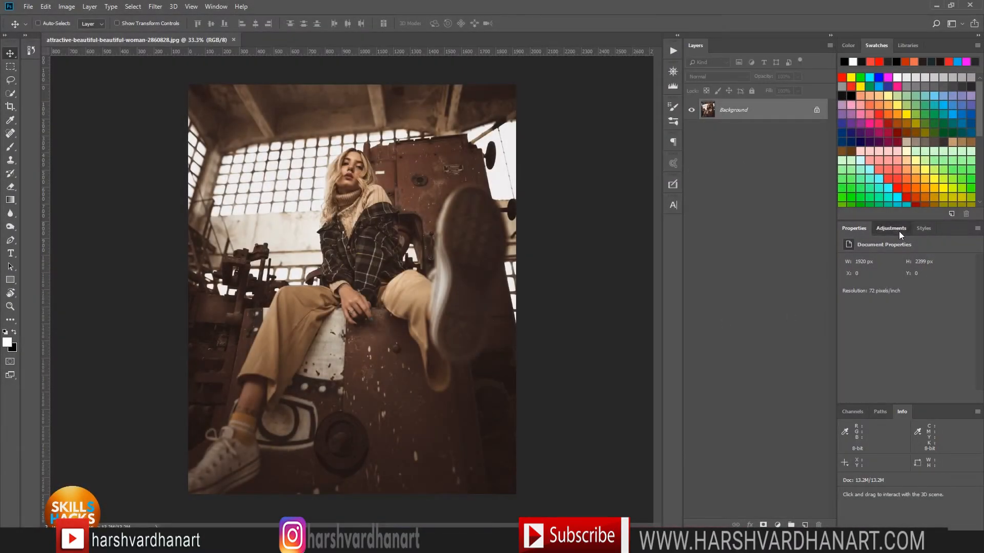
Add a Channel Mixer adjustment layer and set its Green output channel to Green 0% and Blue 100%
left_click(899, 229)
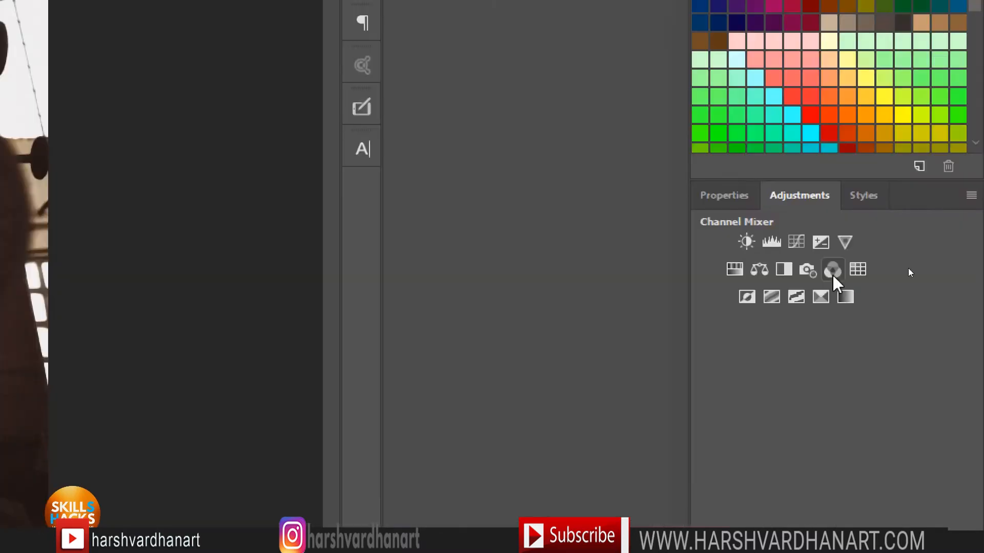
left_click(833, 271)
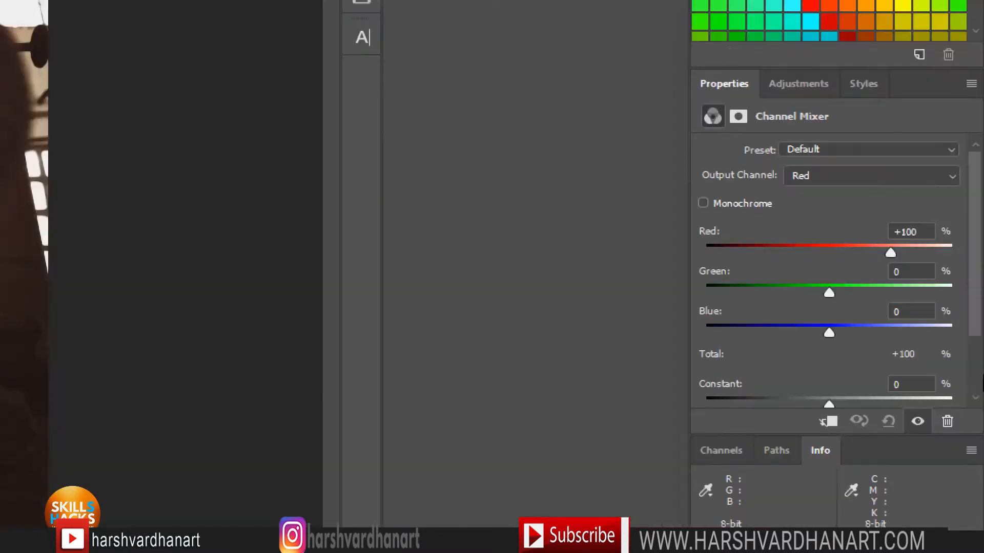
left_click(866, 183)
left_click(784, 209)
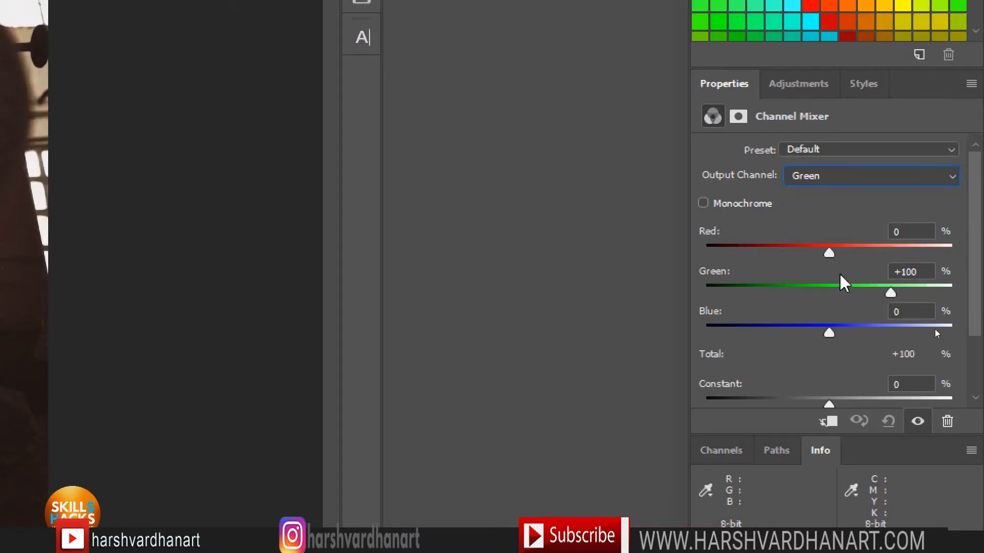
left_click(890, 271)
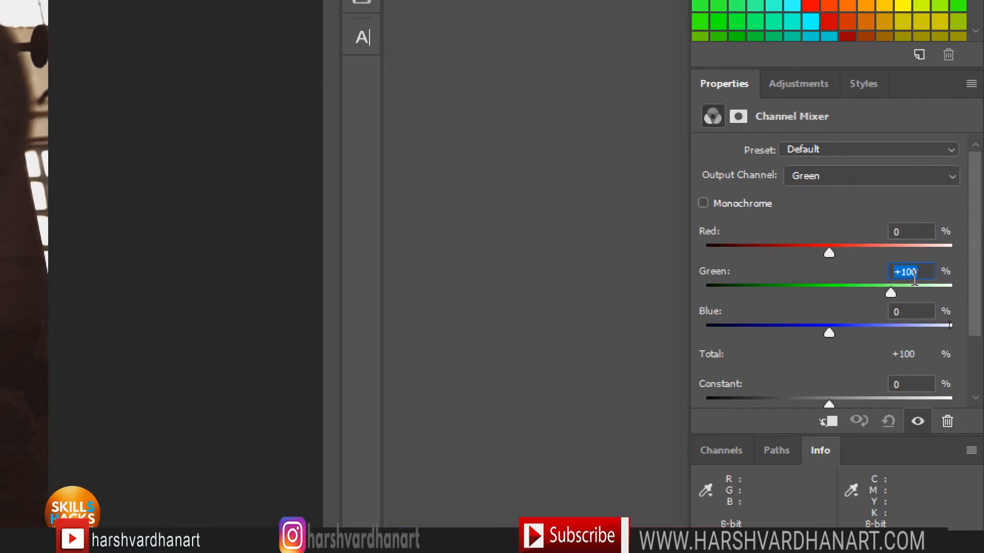
type("0")
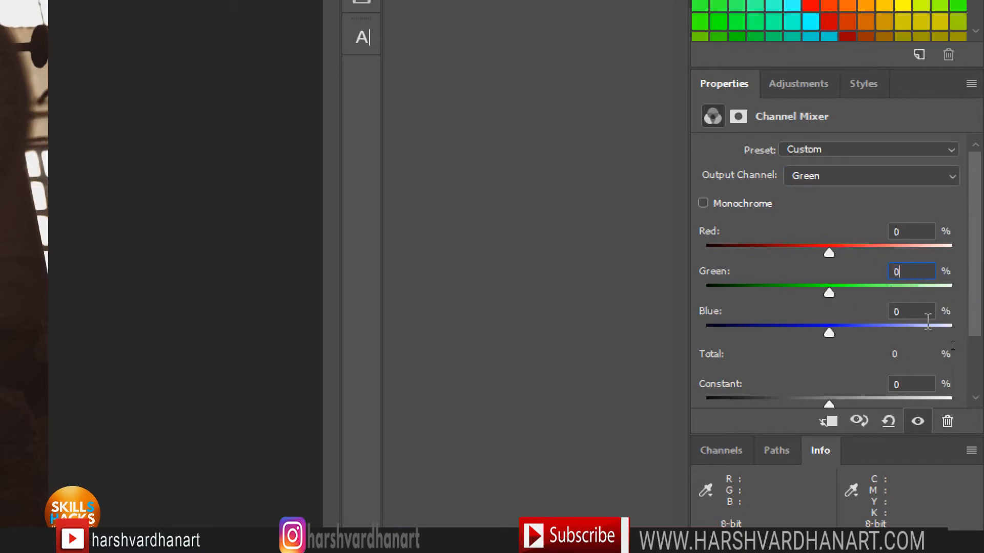
key("Tab")
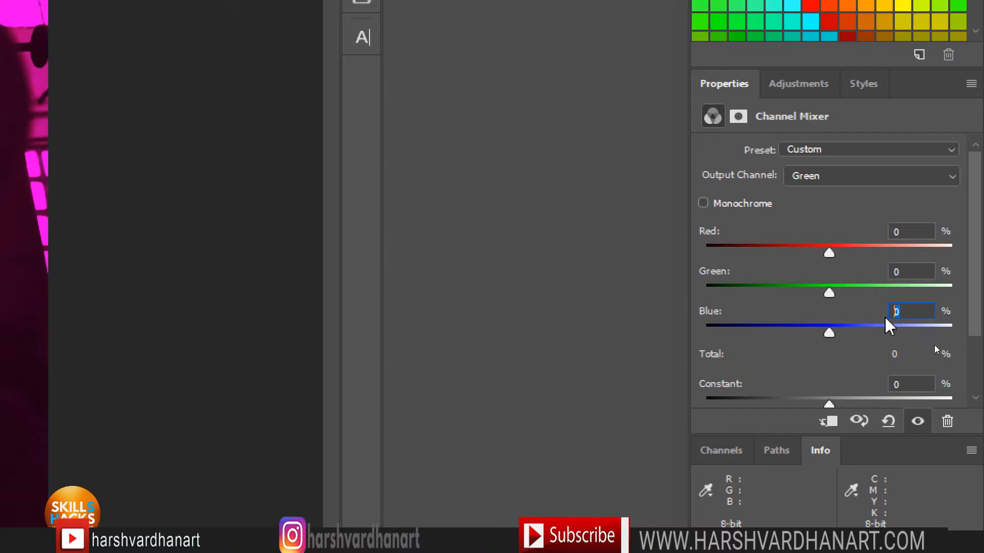
type("100")
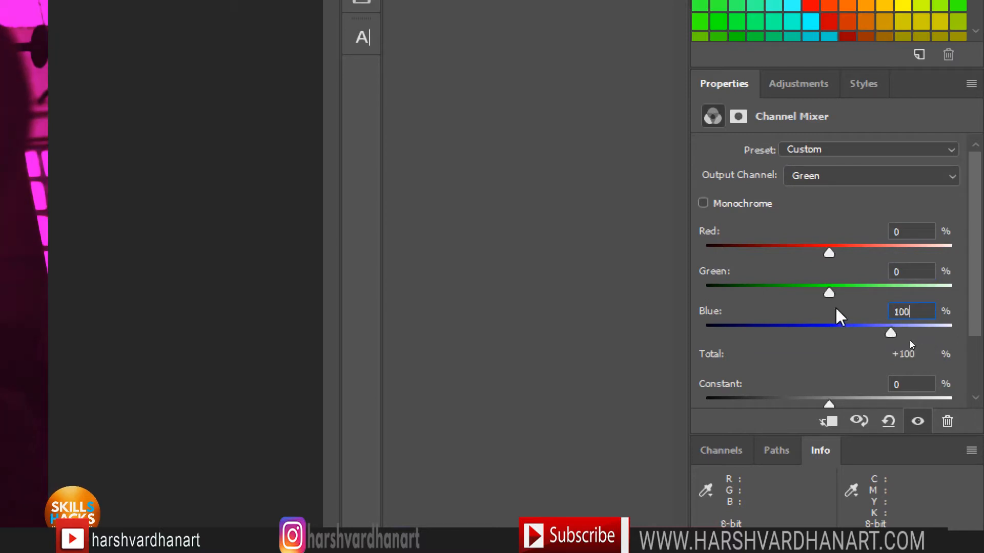
key("Return")
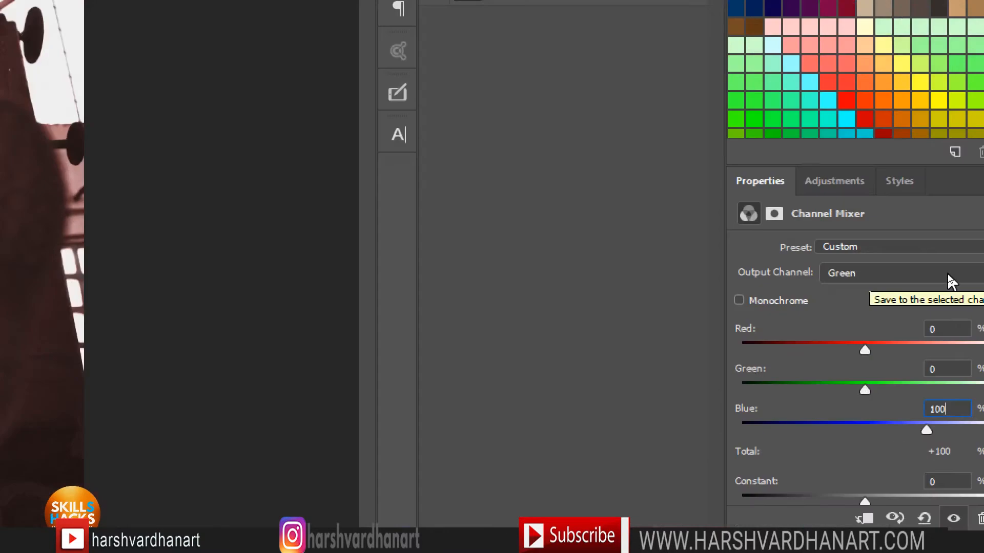
For the Channel Mixer's Blue output channel, set Green to 100% and Blue to 0%
left_click(948, 275)
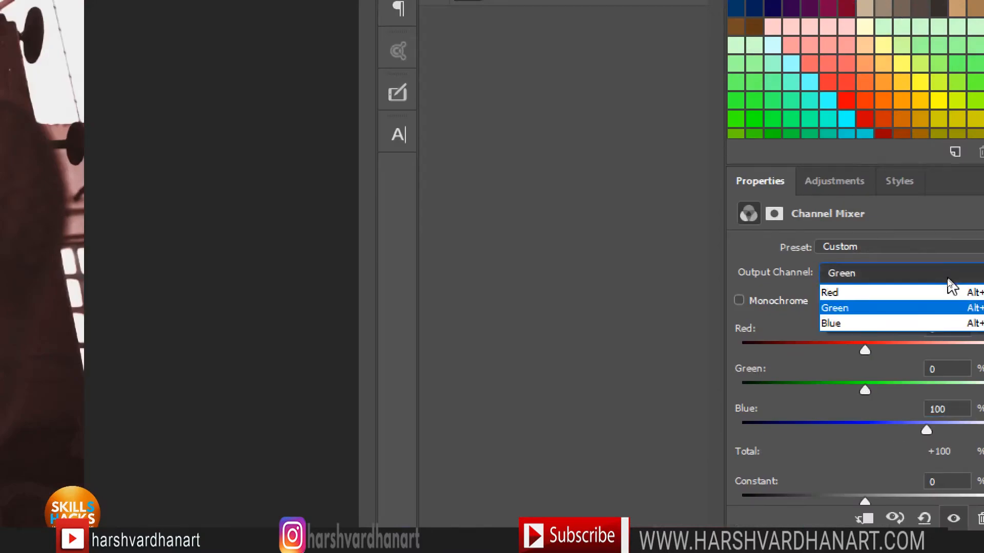
left_click(917, 324)
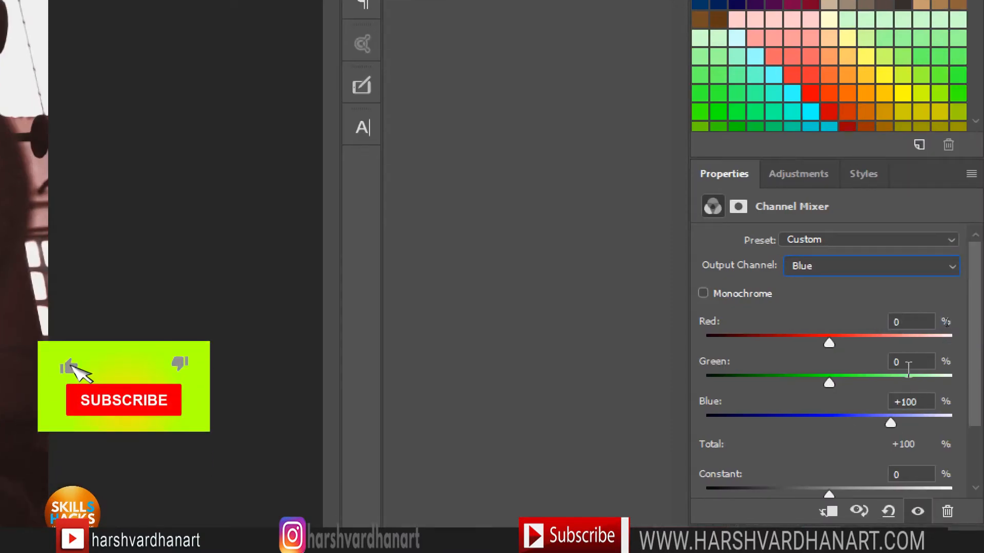
left_click(904, 363)
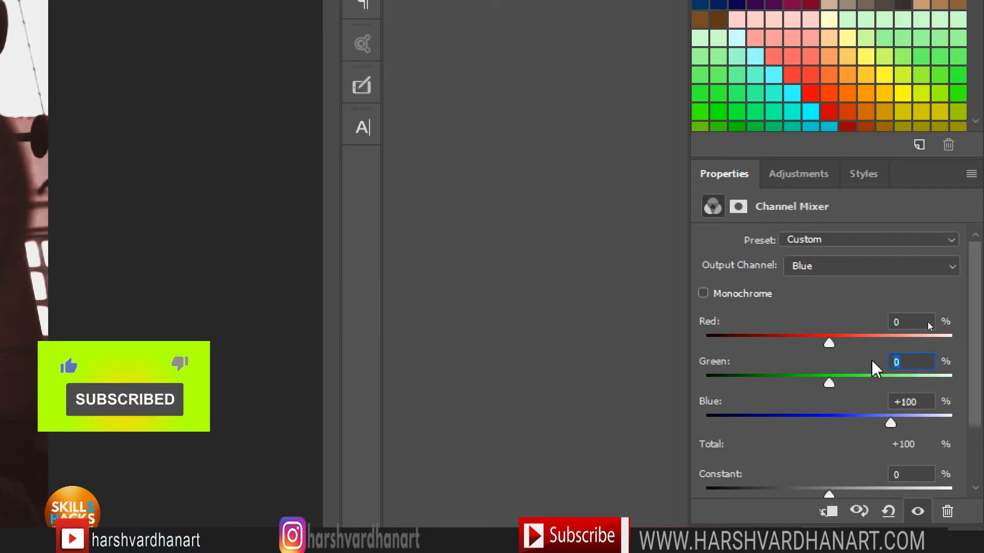
type("100")
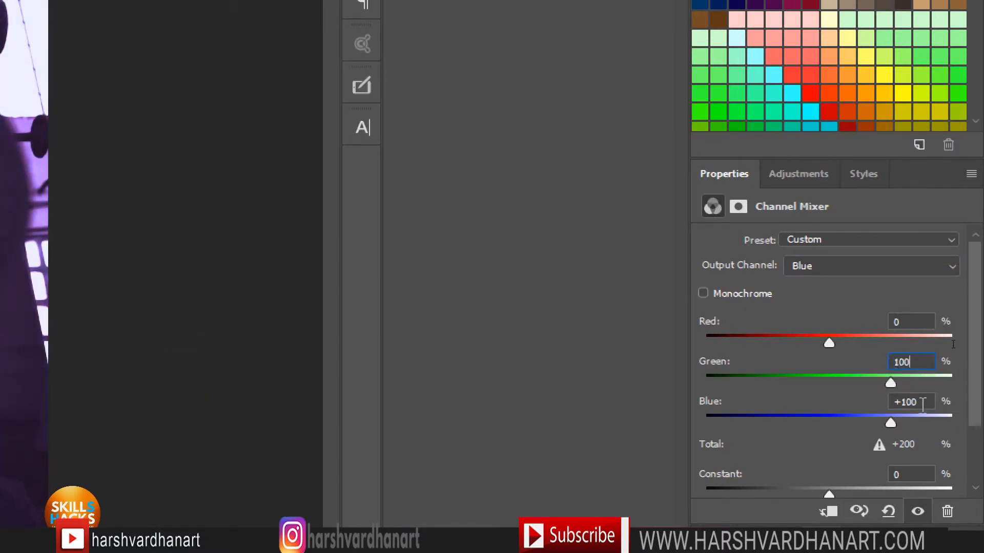
left_click(921, 404)
type("0")
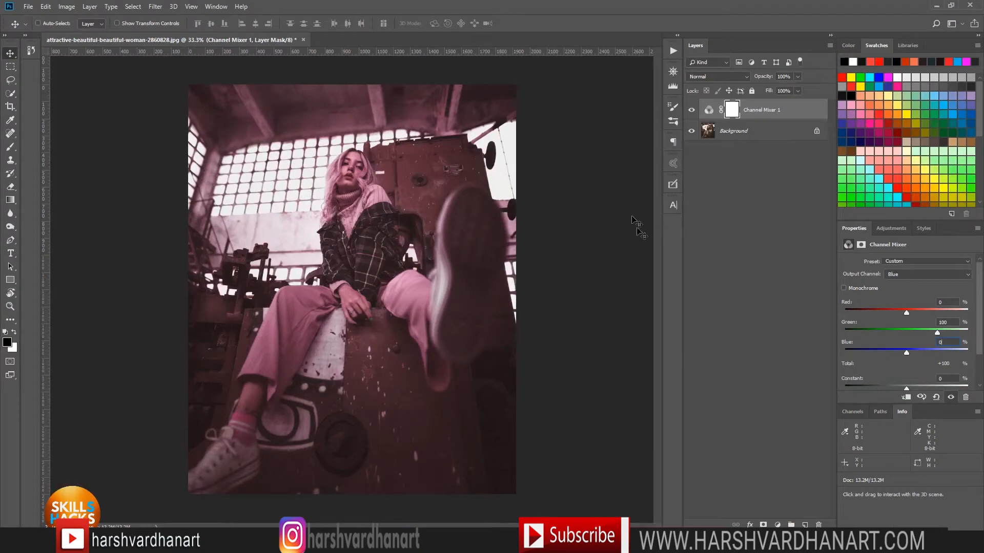
For the Channel Mixer's Red output channel, lower Green to -47% and Blue to -39%
left_click(905, 277)
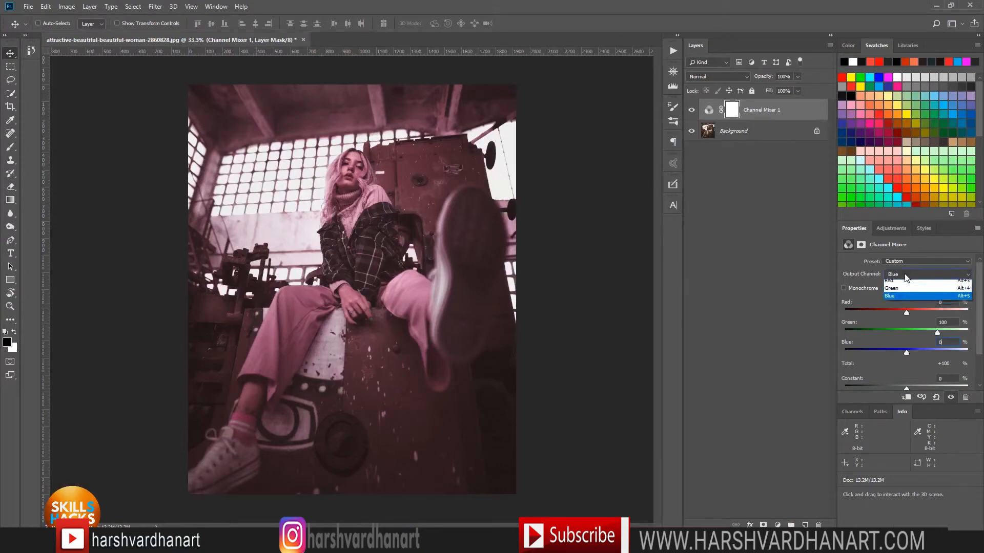
left_click(909, 283)
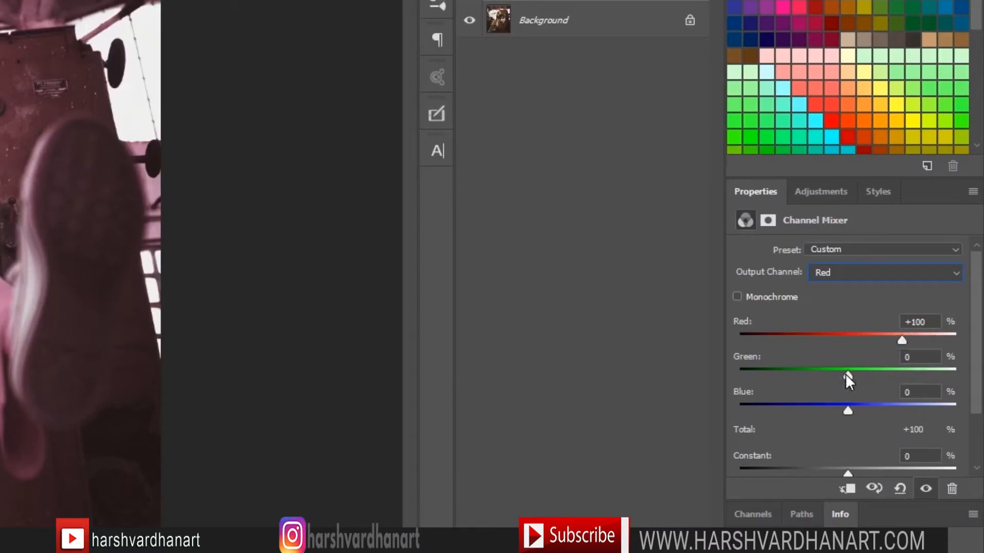
left_click_drag(847, 377, 821, 374)
left_click_drag(848, 411, 826, 409)
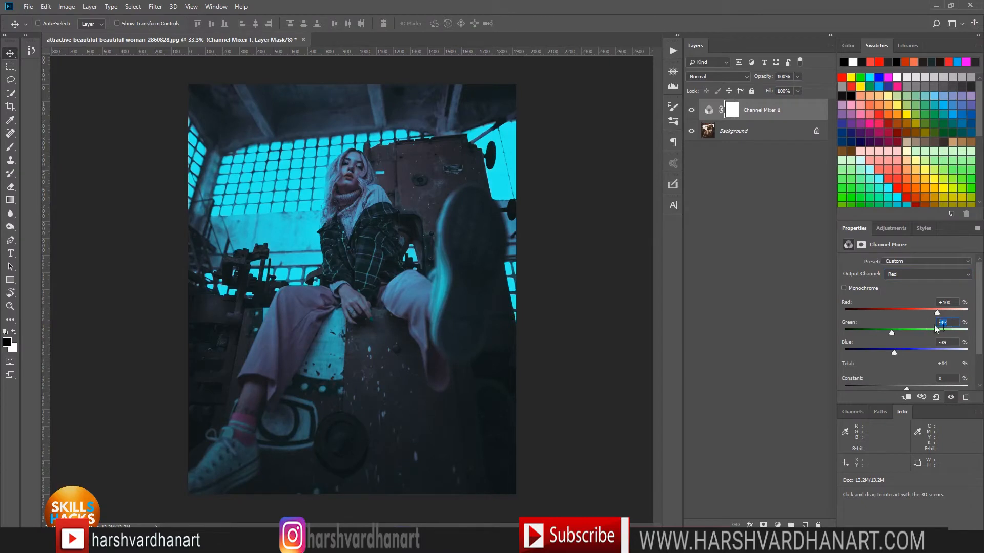
left_click(950, 342)
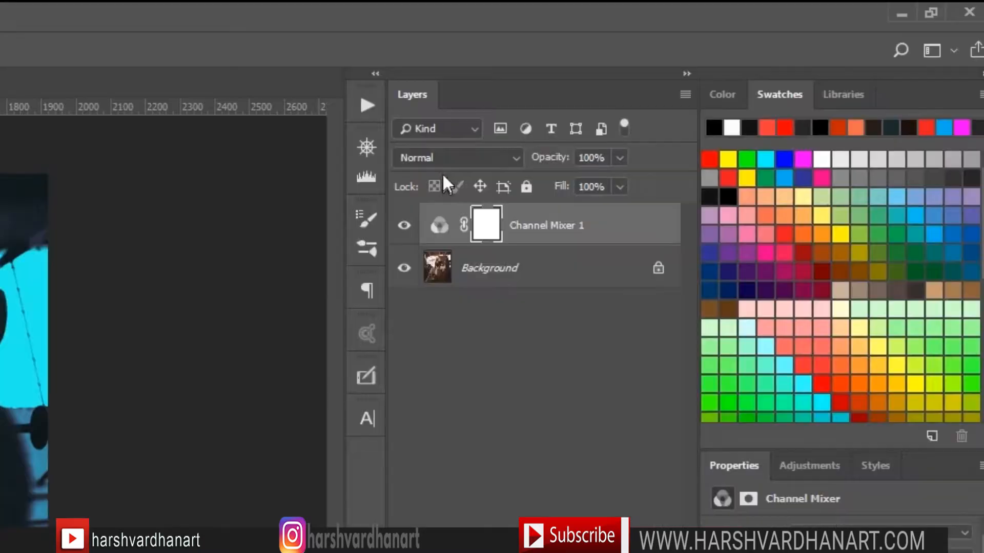
Try the Screen, Lighten, Soft Light and Overlay blend modes on the Channel Mixer layer
left_click(445, 158)
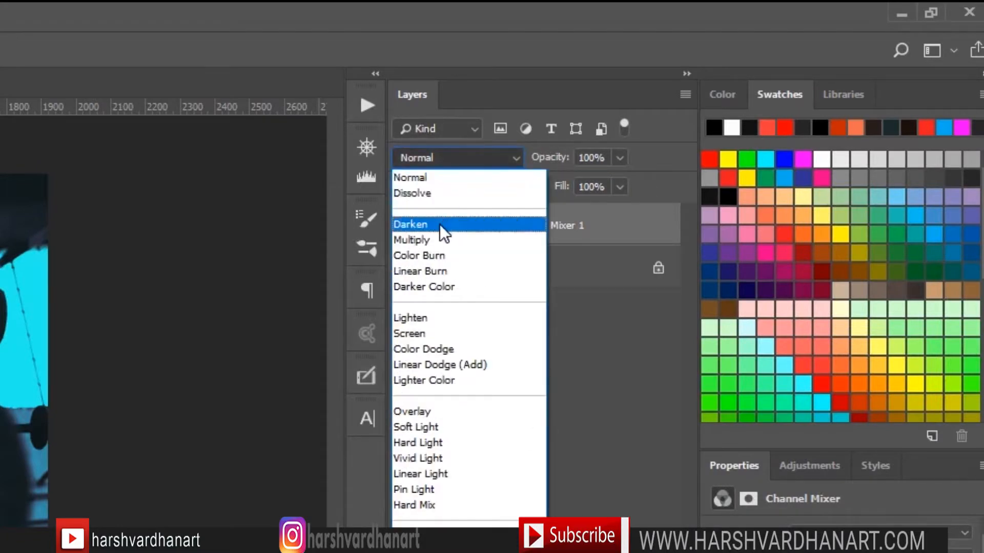
left_click(418, 333)
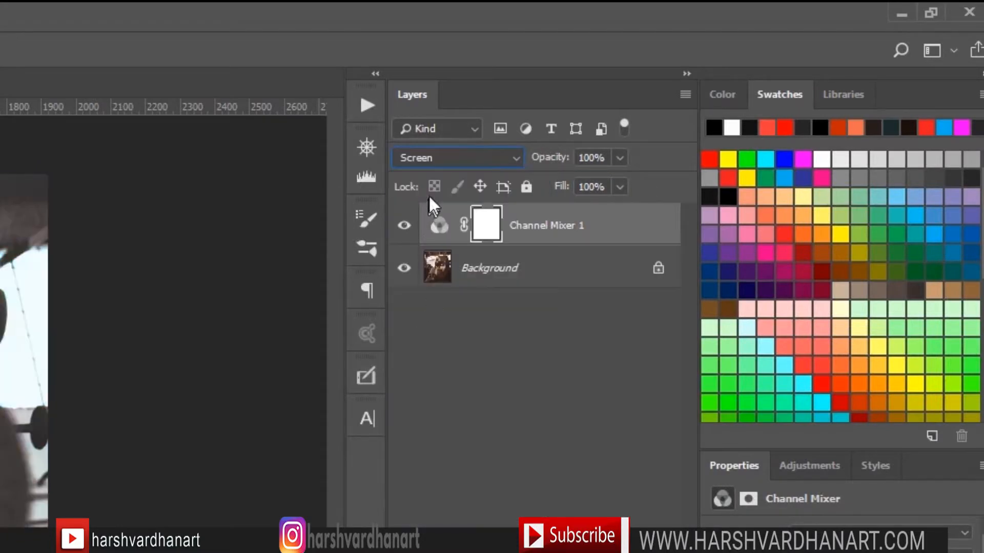
left_click(451, 152)
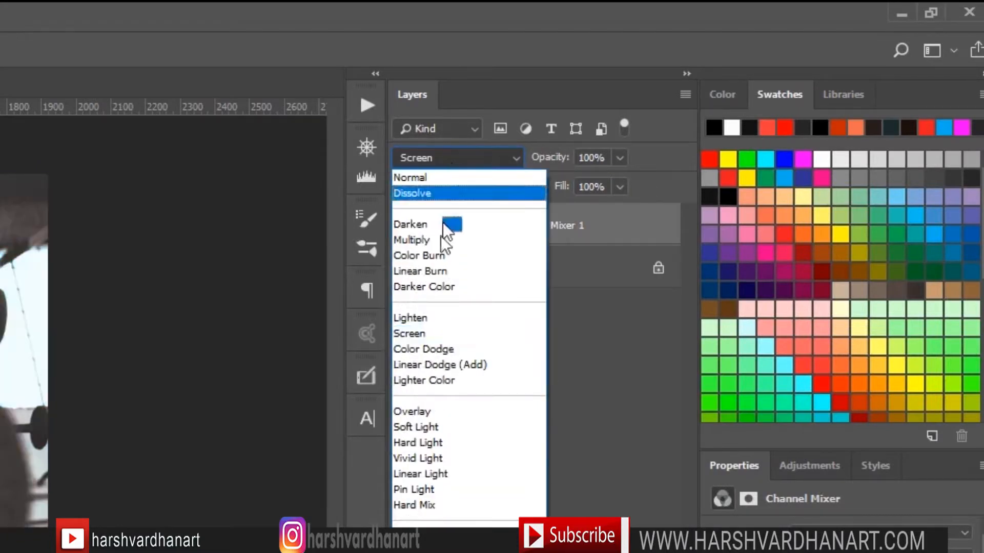
left_click(436, 323)
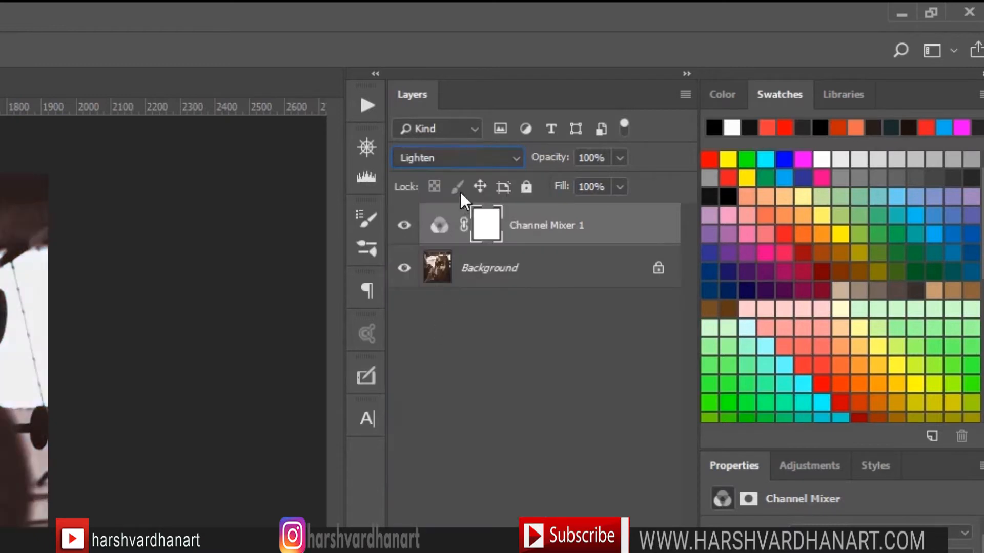
left_click(472, 156)
left_click(450, 429)
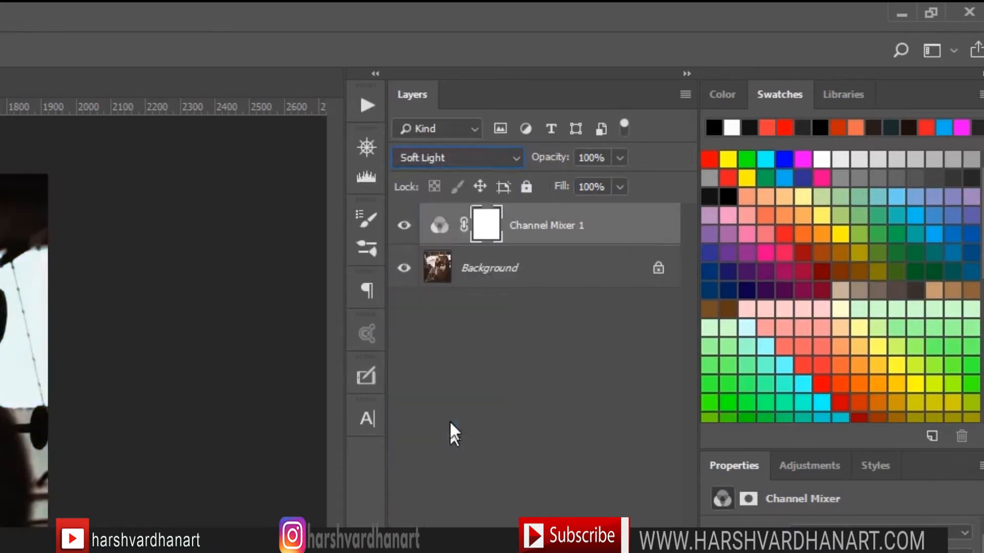
left_click(478, 155)
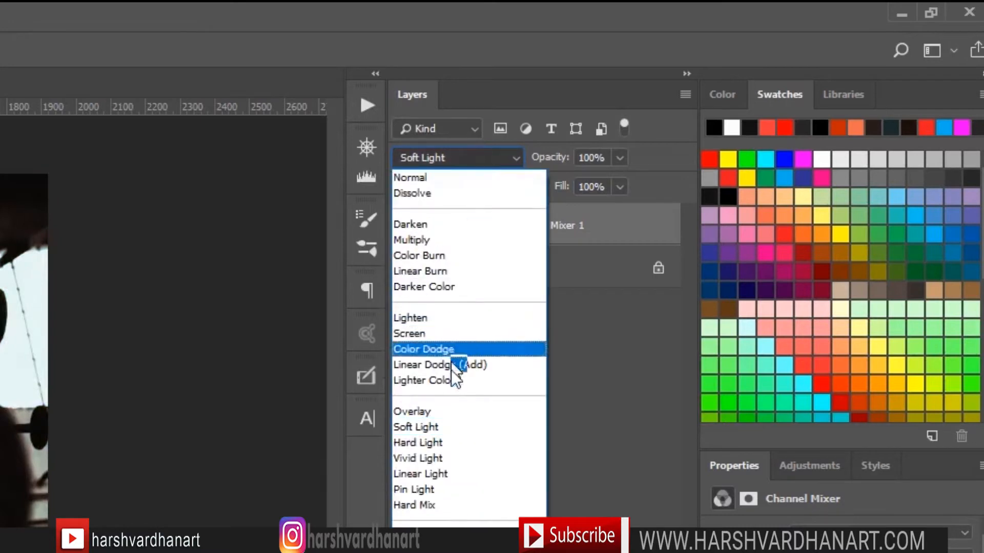
left_click(451, 413)
Set the Channel Mixer layer's blend mode to Darken and toggle its visibility to compare with the original
left_click(453, 155)
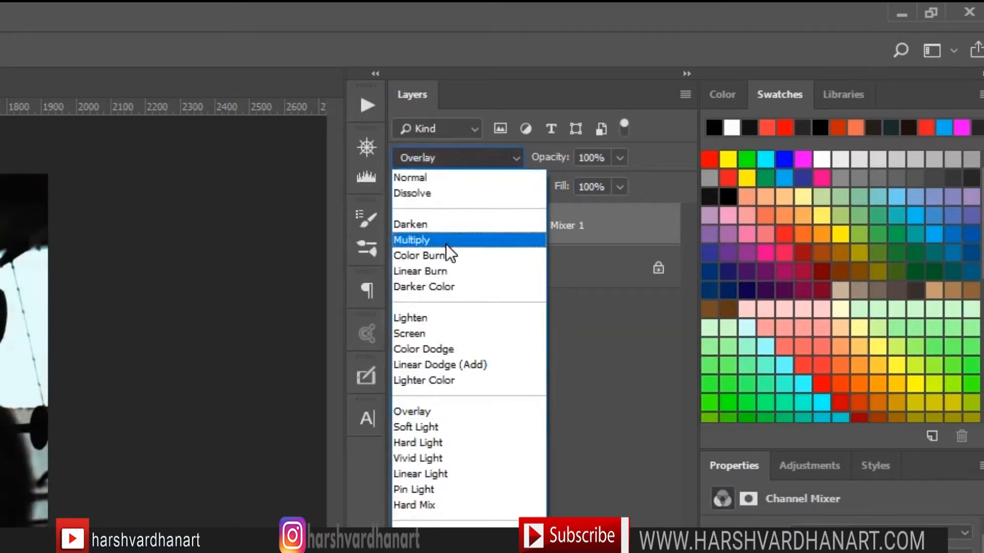
left_click(445, 223)
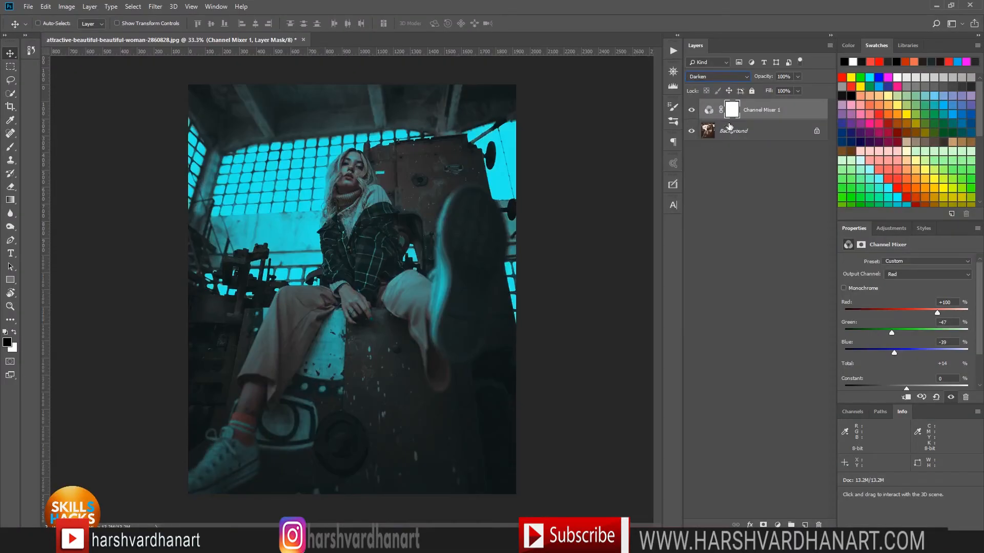
left_click(692, 110)
left_click(692, 111)
Select the Channel Mixer layer's mask and set up a Soft Round brush at 50% opacity
left_click(732, 112)
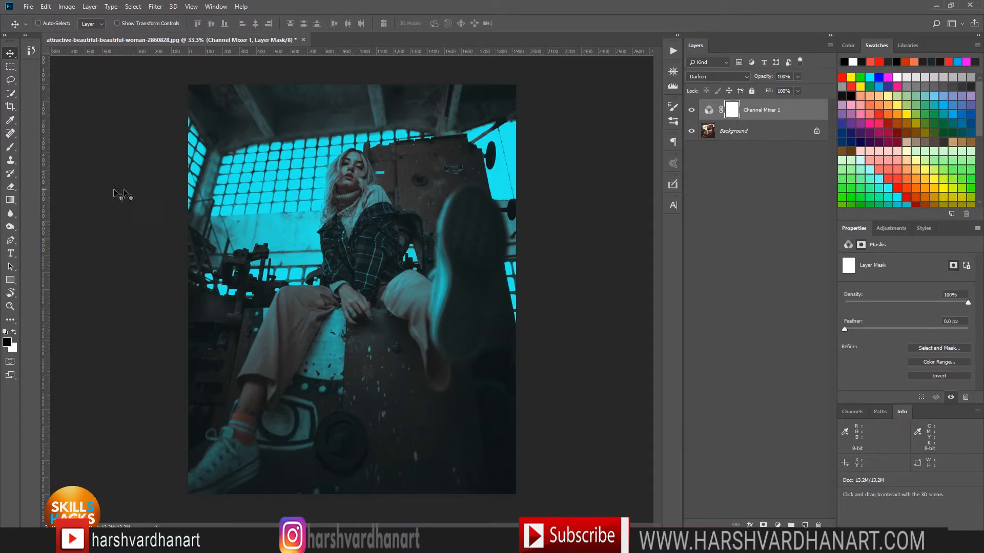
key("b")
right_click(324, 194)
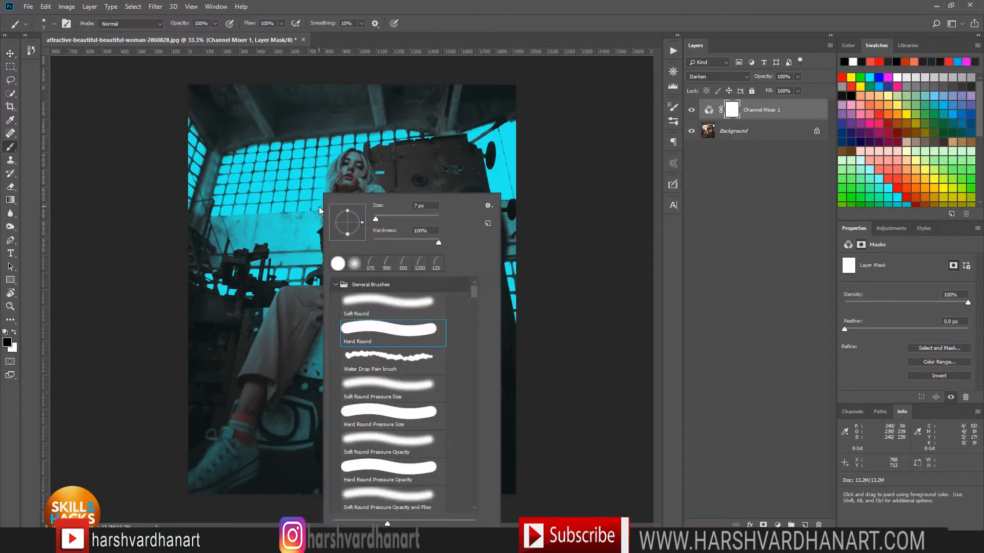
left_click(387, 305)
key("Return")
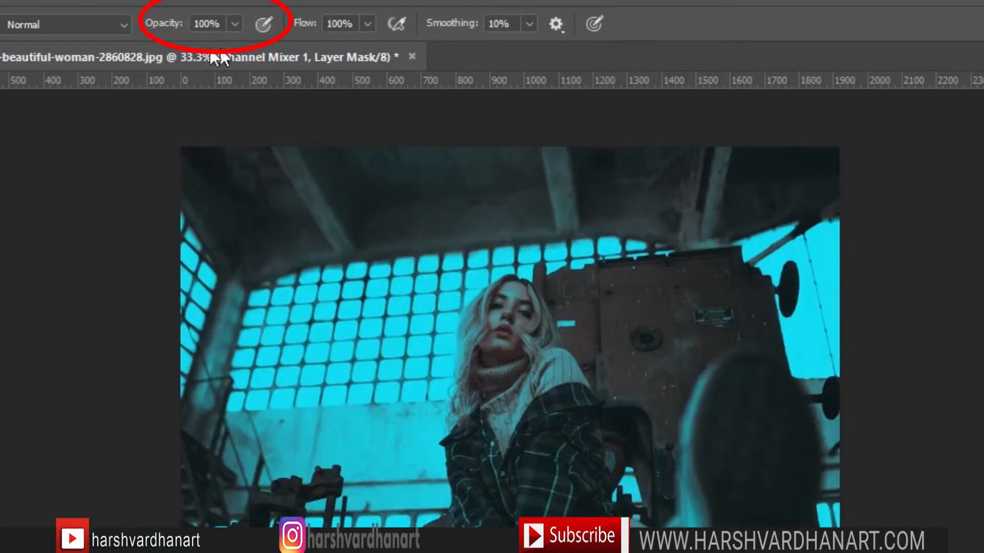
key("v")
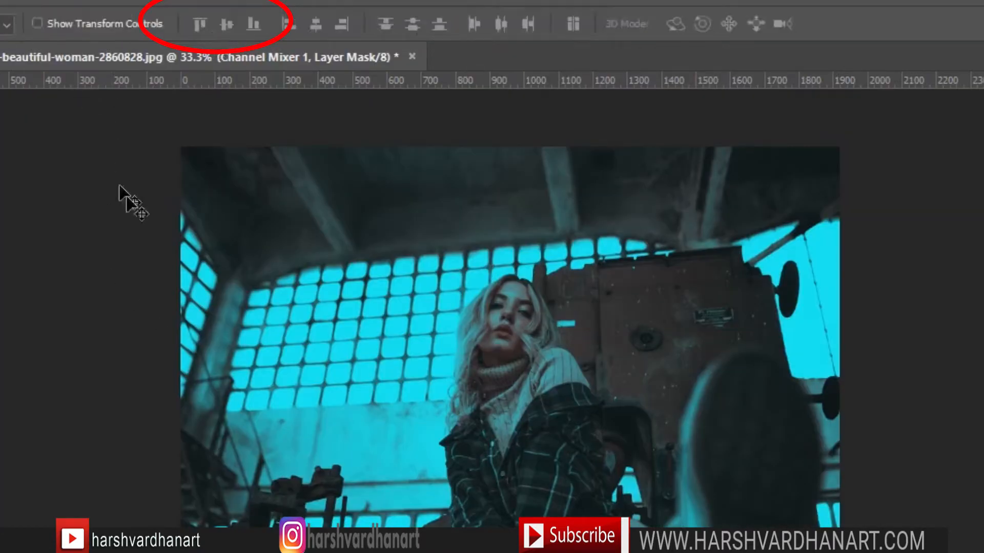
key("b")
key("5")
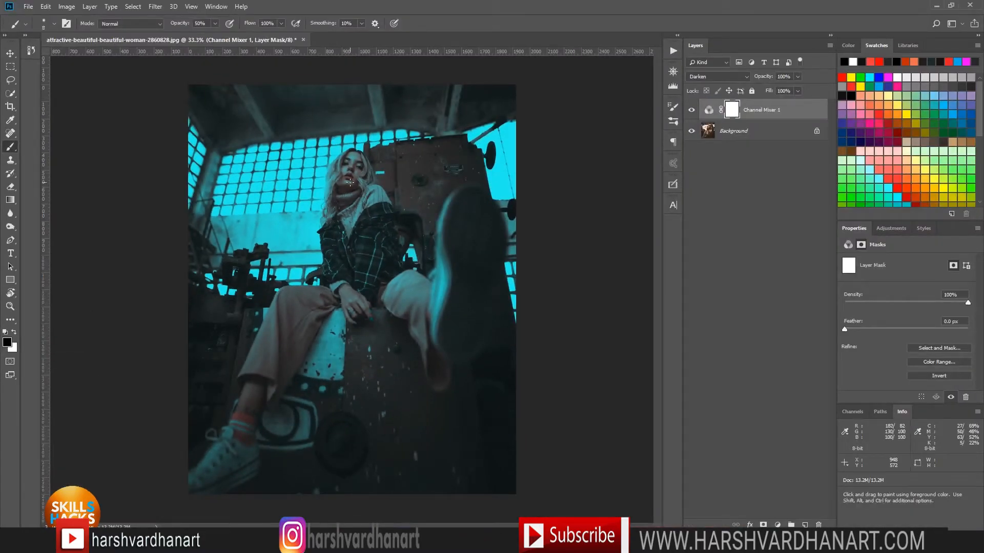
Enlarge the brush to 300 px and paint black on the mask over the woman's face to bring back its original colour
key("bracketright")
key("bracketright")
key("bracketright")
key("bracketright")
key("bracketright")
key("bracketright")
key("bracketright")
key("bracketright")
key("bracketright")
key("bracketright")
key("bracketright")
key("bracketright")
key("bracketright")
key("bracketright")
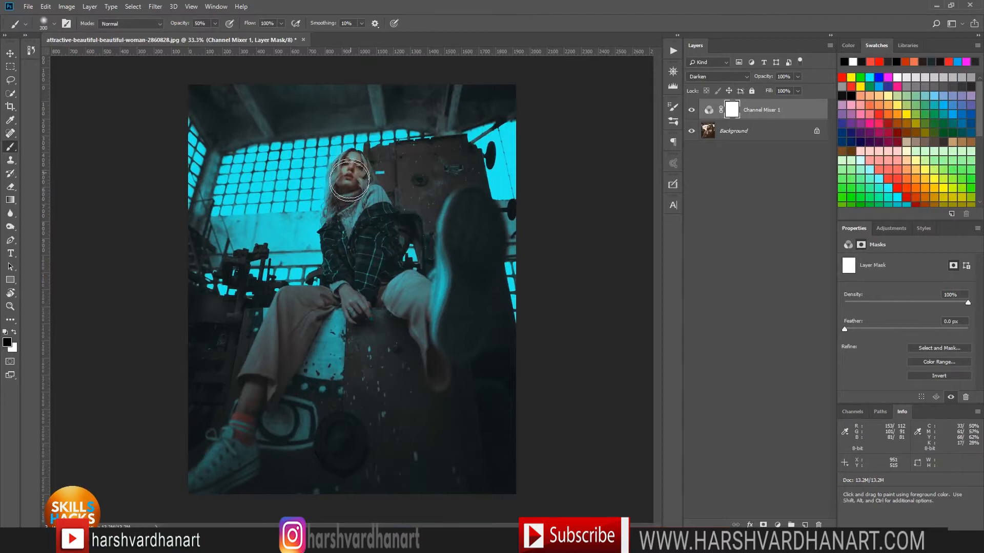
left_click_drag(349, 172, 348, 181)
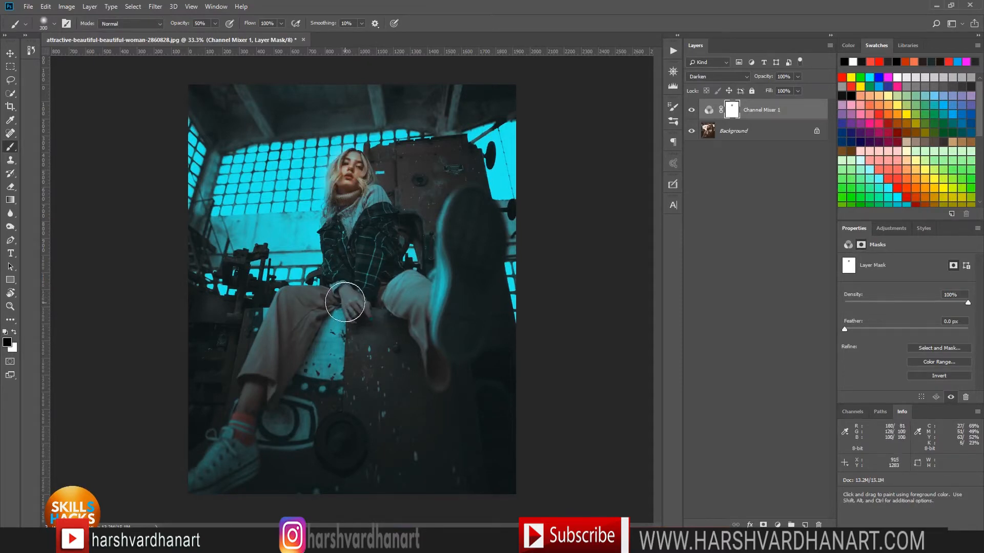
Reduce the brush size and paint on the mask over the woman's hands and bare ankle to restore the skin tone
key("bracketleft")
key("bracketleft")
key("bracketleft")
key("bracketleft")
left_click_drag(348, 293, 353, 317)
Paint on the mask over the sweater and jacket with a 250 px brush, and hide the Channel Mixer layer to compare
key("bracketright")
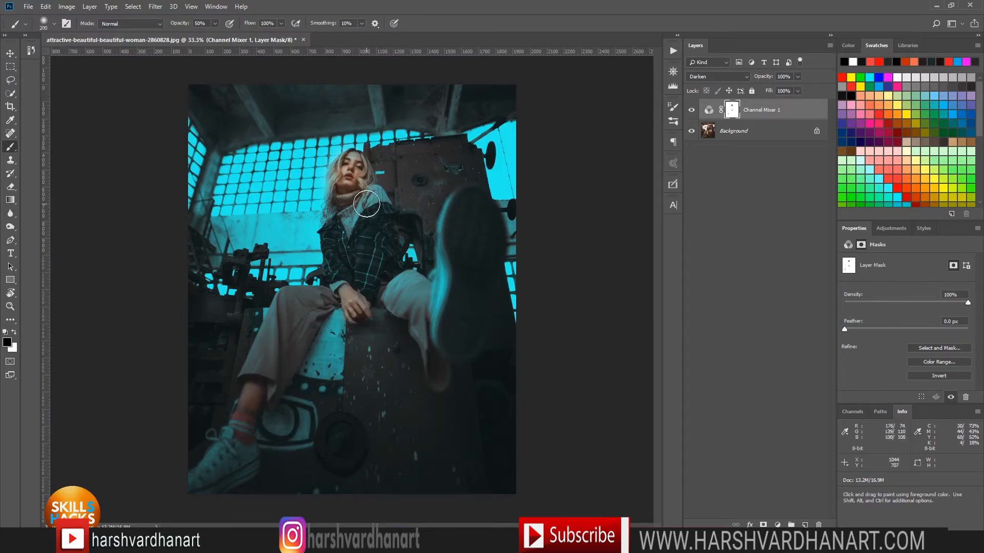
key("bracketright")
key("bracketright")
mouse_move(357, 207)
left_mouse_down()
mouse_move(355, 244)
mouse_move(359, 191)
mouse_move(377, 224)
mouse_move(360, 275)
mouse_move(341, 238)
mouse_move(353, 168)
mouse_move(355, 196)
mouse_move(347, 167)
mouse_move(364, 215)
left_mouse_up()
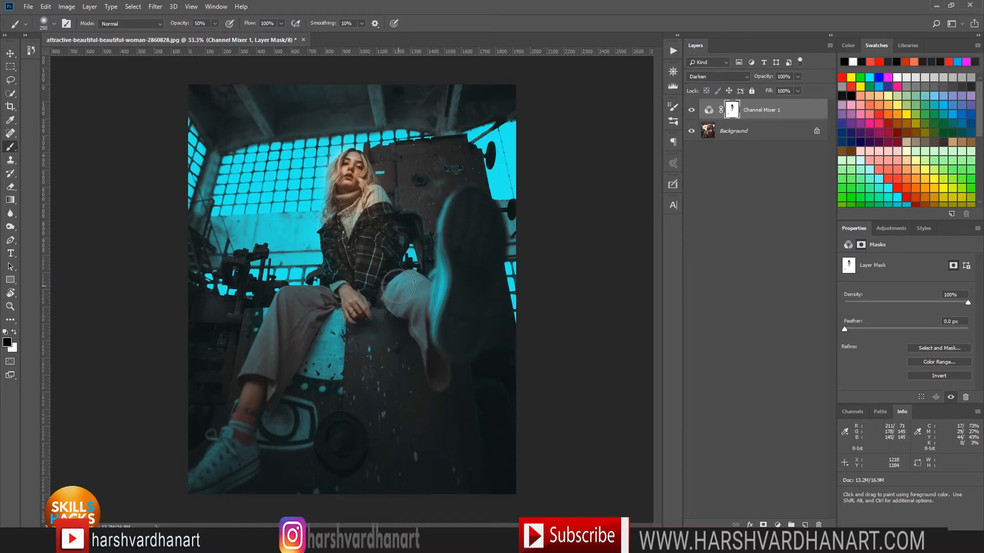
left_click(688, 110)
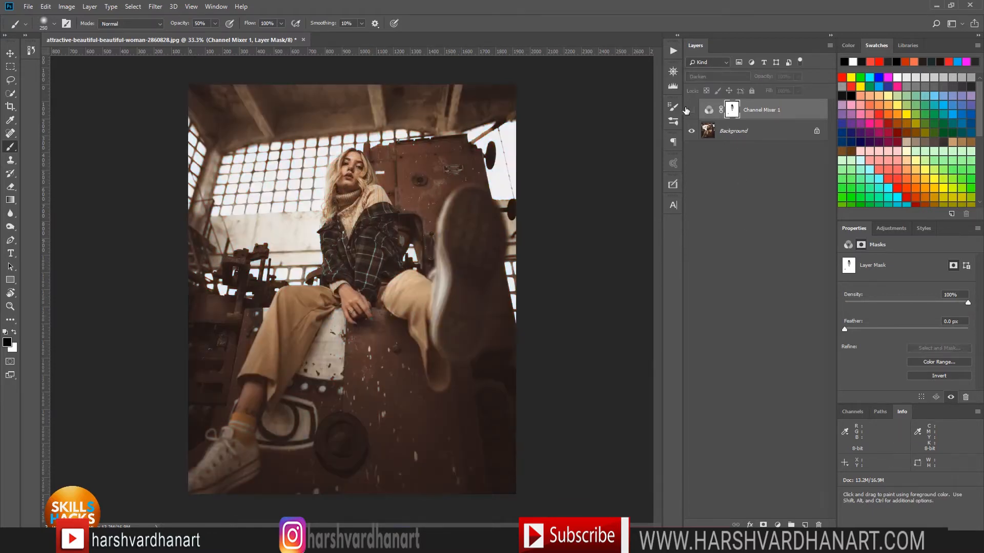
Toggle the Channel Mixer layer's visibility to compare the graded photo with the original, leaving the layer shown
left_click(687, 110)
left_click(689, 112)
left_click(690, 112)
right_click(690, 113)
left_click(808, 308)
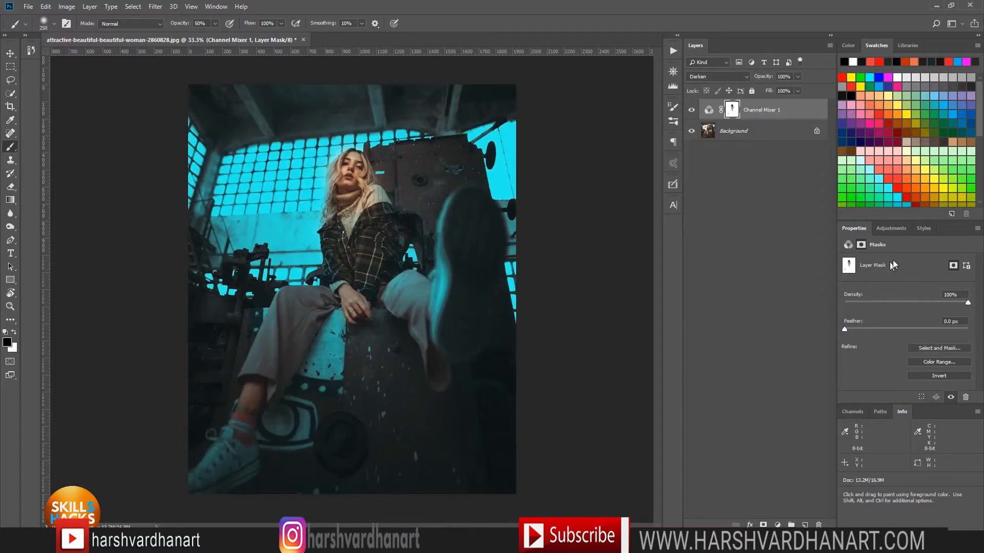
Add a Selective Color adjustment layer above the Channel Mixer layer and choose Reds as the colour range
left_click(900, 230)
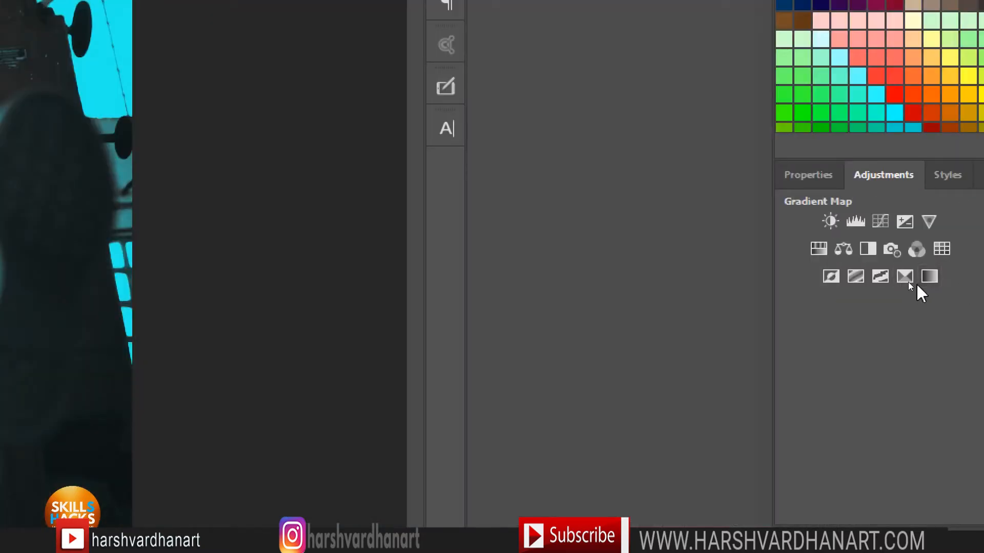
left_click(905, 278)
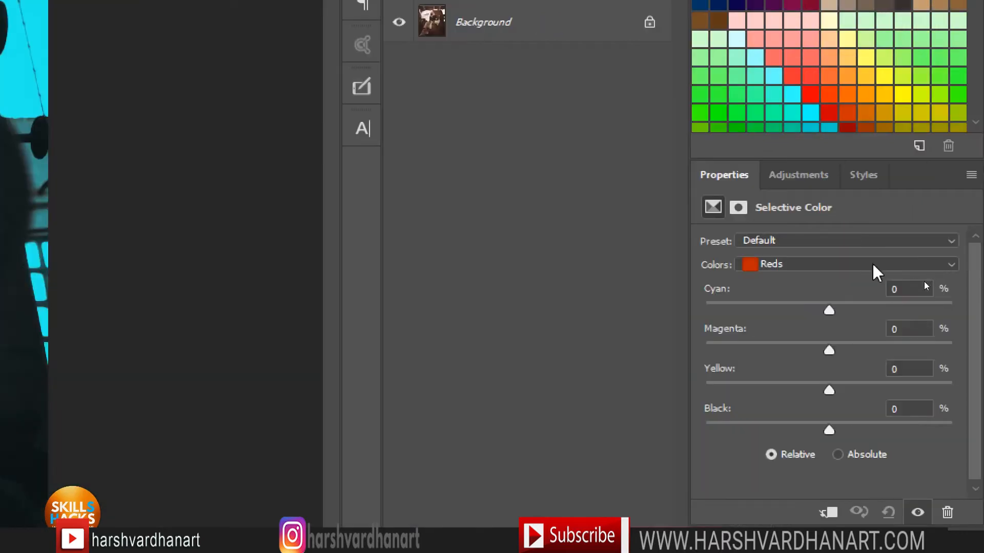
left_click(947, 264)
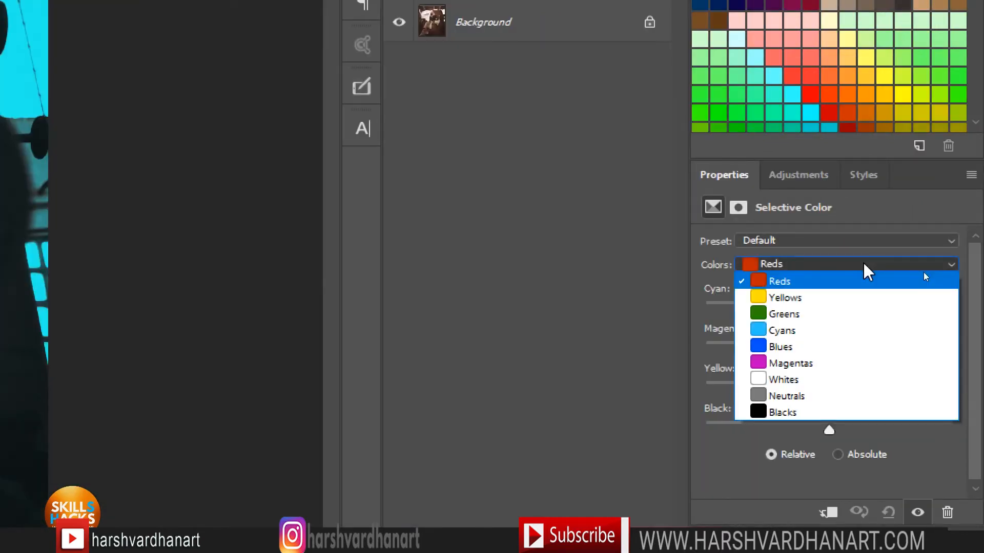
left_click(846, 283)
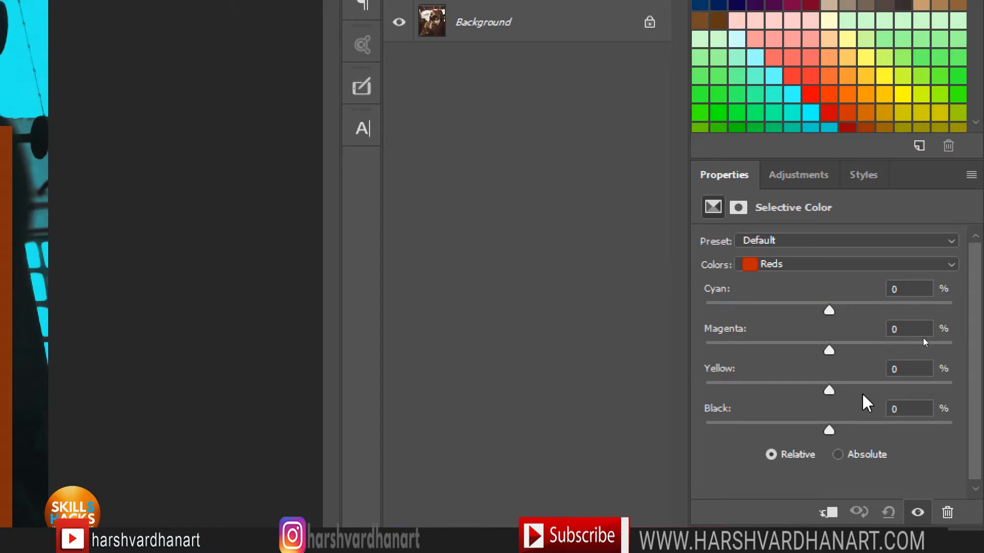
key("super")
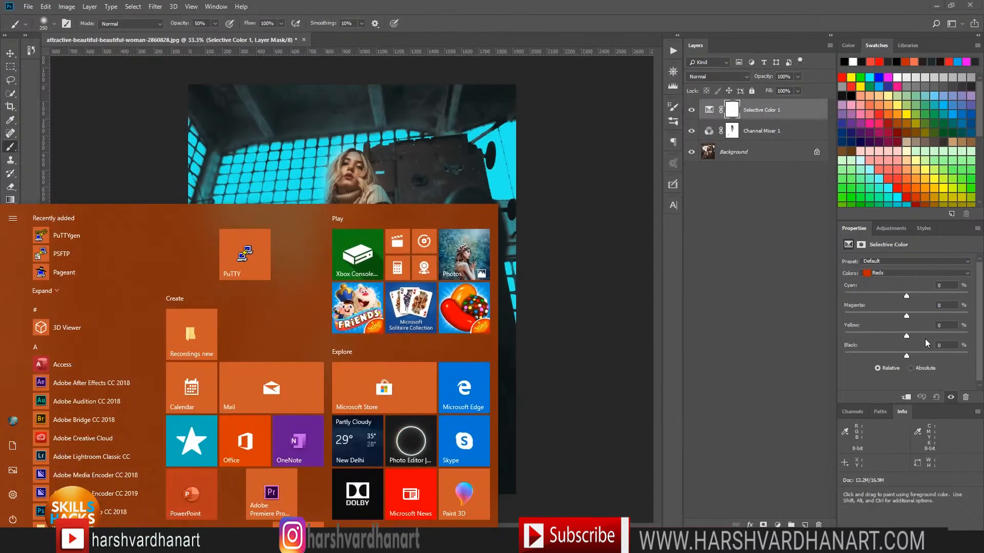
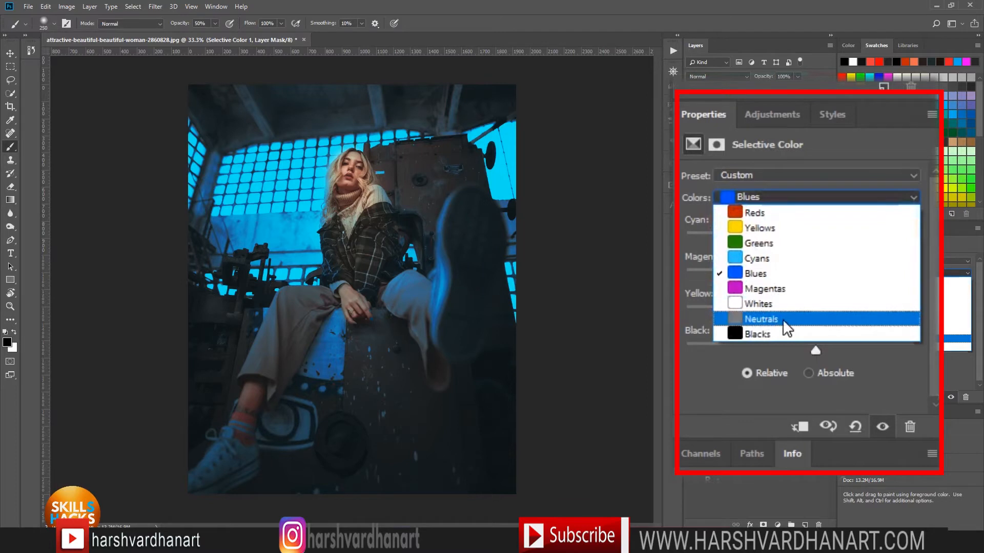
Set the Selective Color Neutrals to Cyan +12, Magenta +8, Yellow +20 and Black -5
left_click(785, 323)
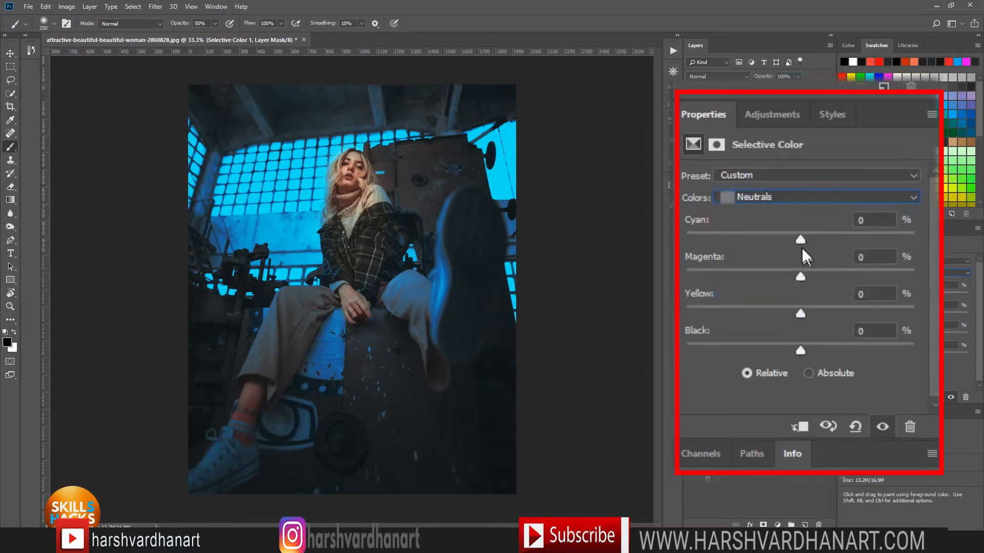
mouse_move(801, 241)
left_mouse_down()
mouse_move(827, 241)
mouse_move(782, 239)
mouse_move(814, 241)
left_mouse_up()
mouse_move(801, 277)
left_mouse_down()
mouse_move(820, 275)
mouse_move(793, 272)
mouse_move(810, 273)
left_mouse_up()
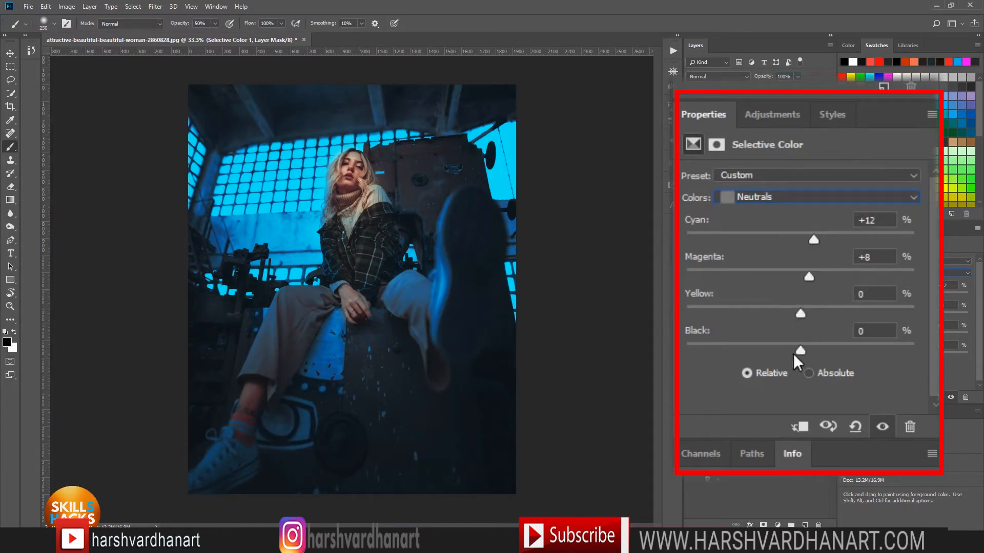
left_click_drag(801, 313, 823, 313)
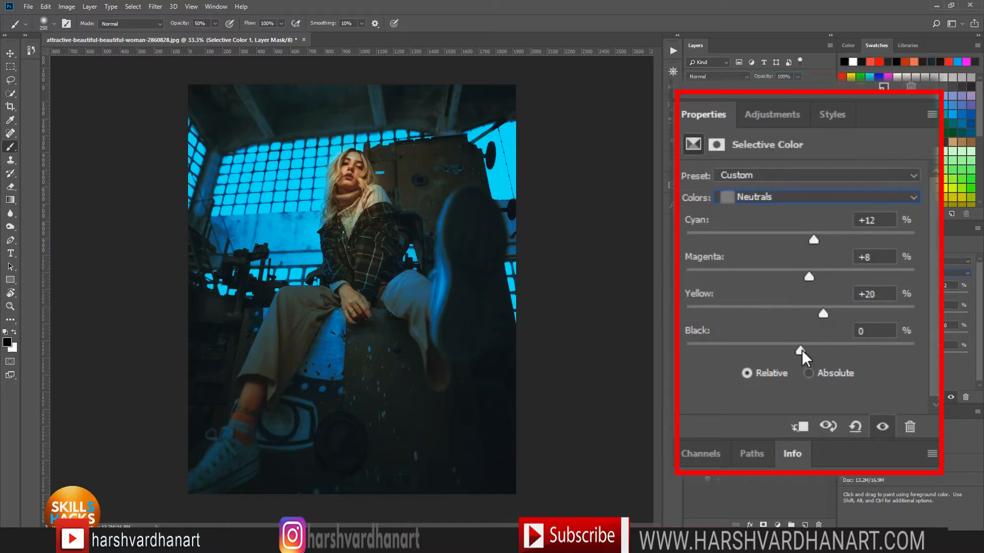
mouse_move(802, 349)
left_mouse_down()
mouse_move(819, 350)
mouse_move(791, 342)
left_mouse_up()
Toggle the Selective Color layer's visibility to compare its effect, leaving the layer shown
left_click(691, 114)
left_click(691, 113)
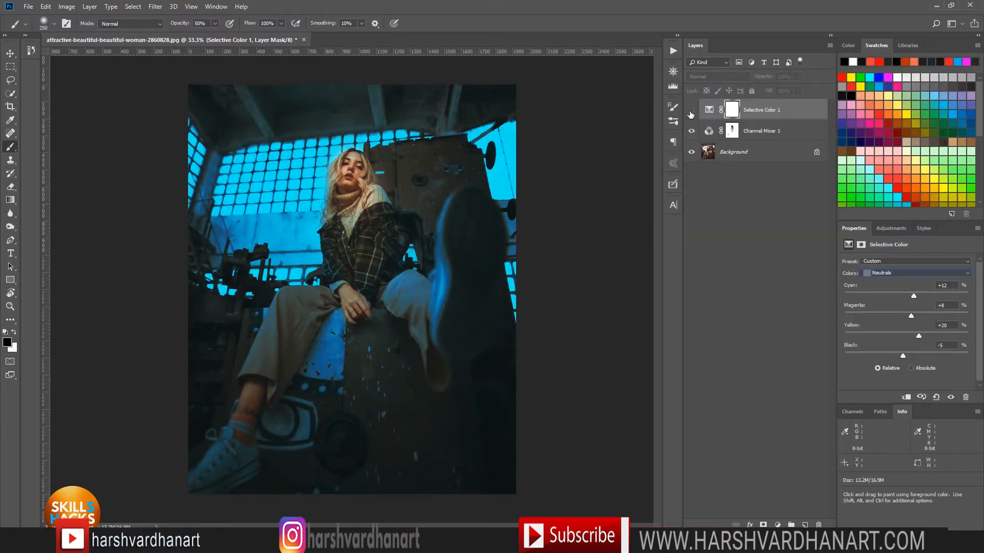
left_click(690, 114)
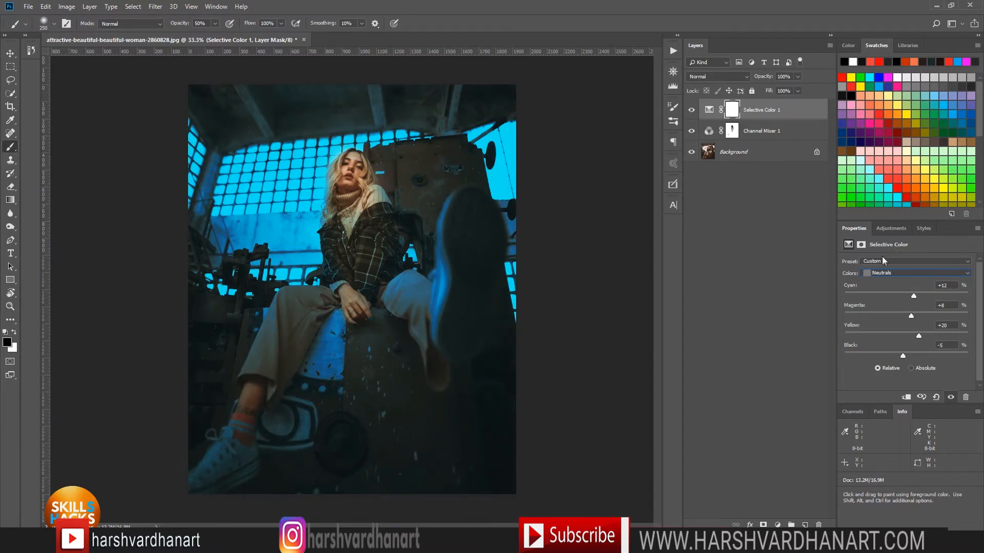
Add a Curves adjustment layer and shape an RGB S-curve with raised highlights and lowered shadows
left_click(896, 232)
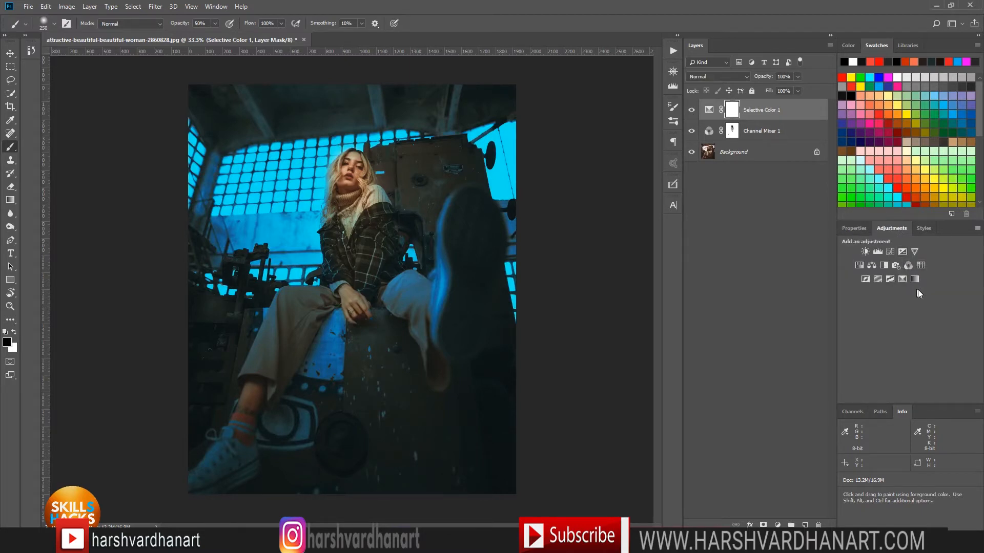
left_click(890, 252)
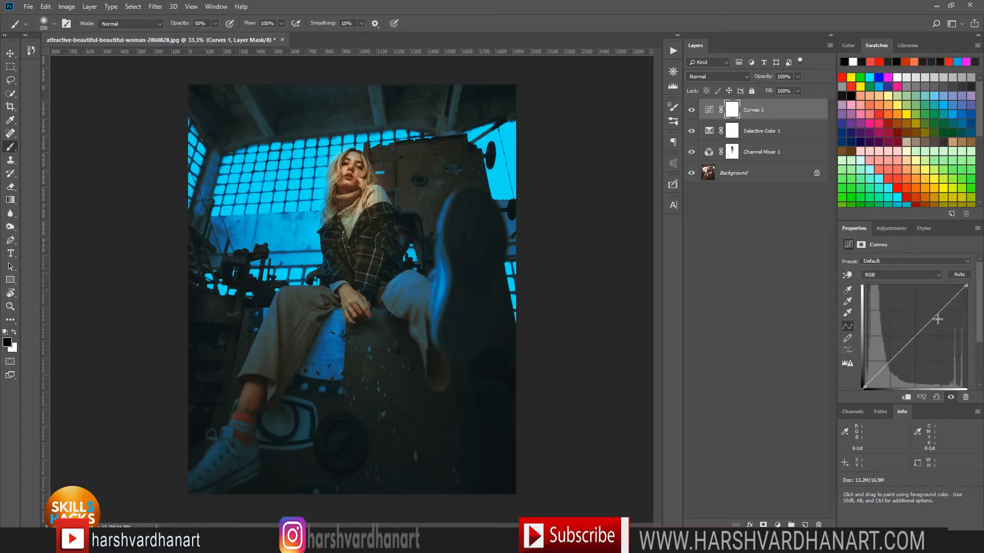
left_click(935, 315)
left_click_drag(934, 315, 932, 312)
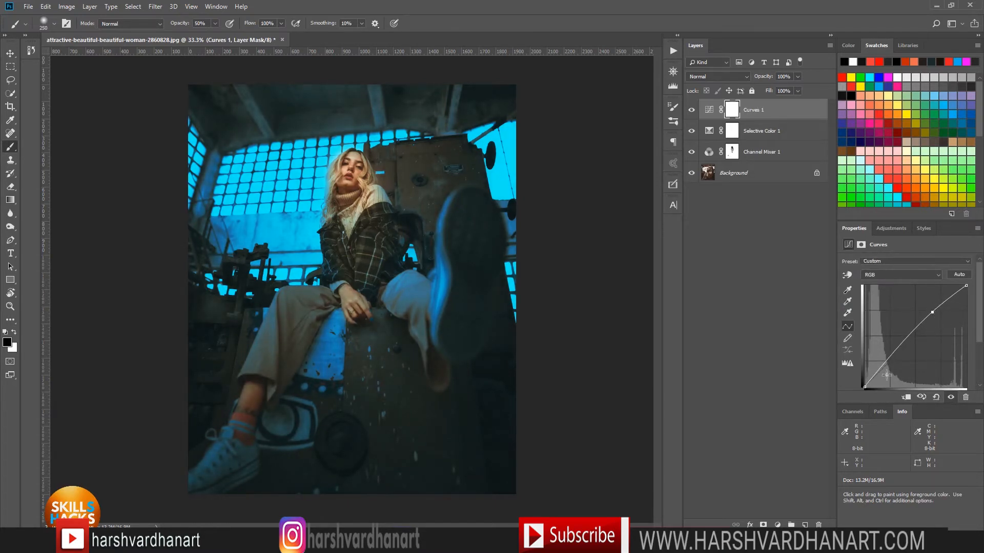
left_click_drag(893, 356, 900, 357)
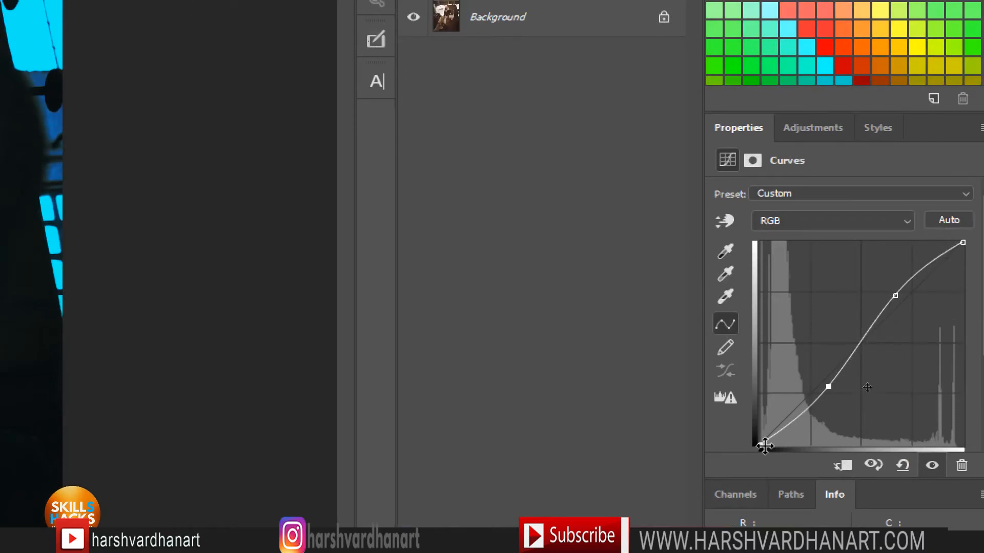
Lift the black point of the RGB curve slightly and raise the shadow and highlight points a little
left_click_drag(759, 445, 755, 428)
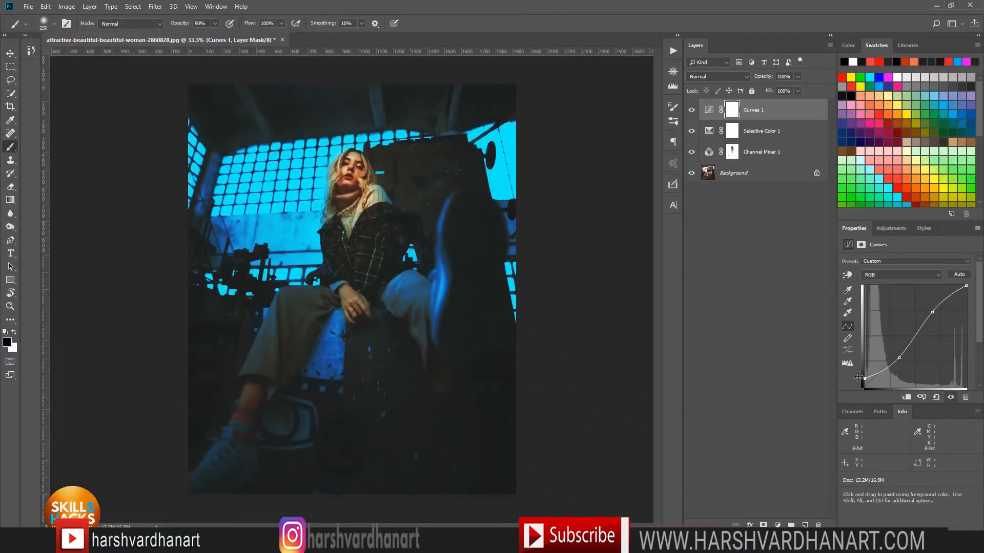
left_click_drag(863, 379, 856, 382)
left_click_drag(899, 359, 898, 355)
left_click_drag(932, 312, 936, 308)
Toggle the Curves layer's visibility to compare the contrast change, leaving the layer shown
left_click(691, 110)
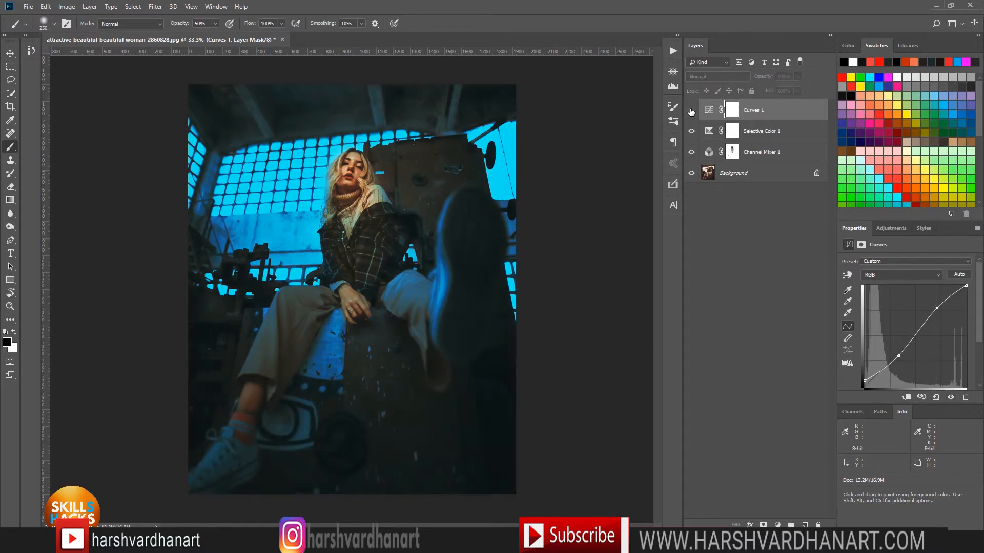
left_click(691, 110)
left_click(691, 110)
left_click(691, 110)
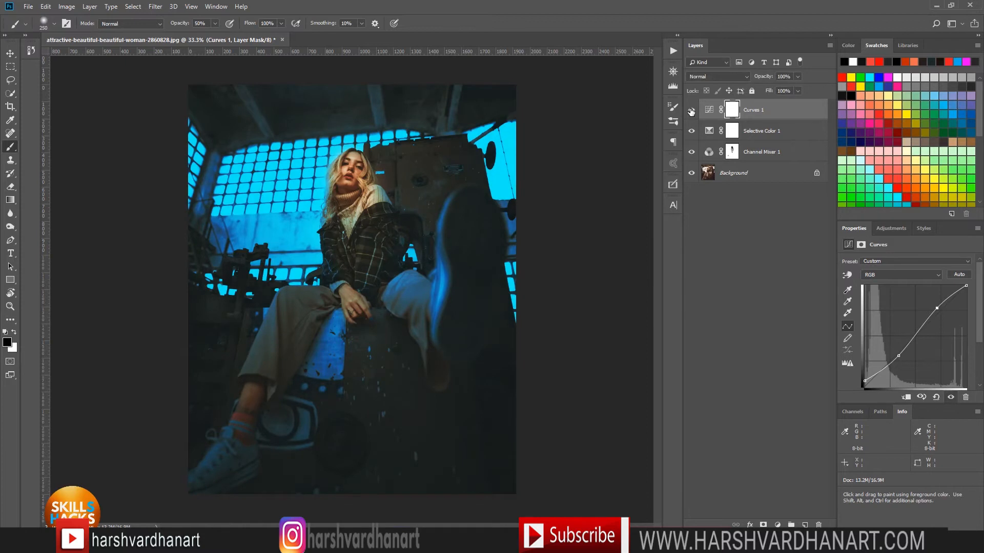
Add a Hue/Saturation adjustment layer and set its Cyans to Hue +7, Saturation +9 and Lightness +11
left_click(889, 228)
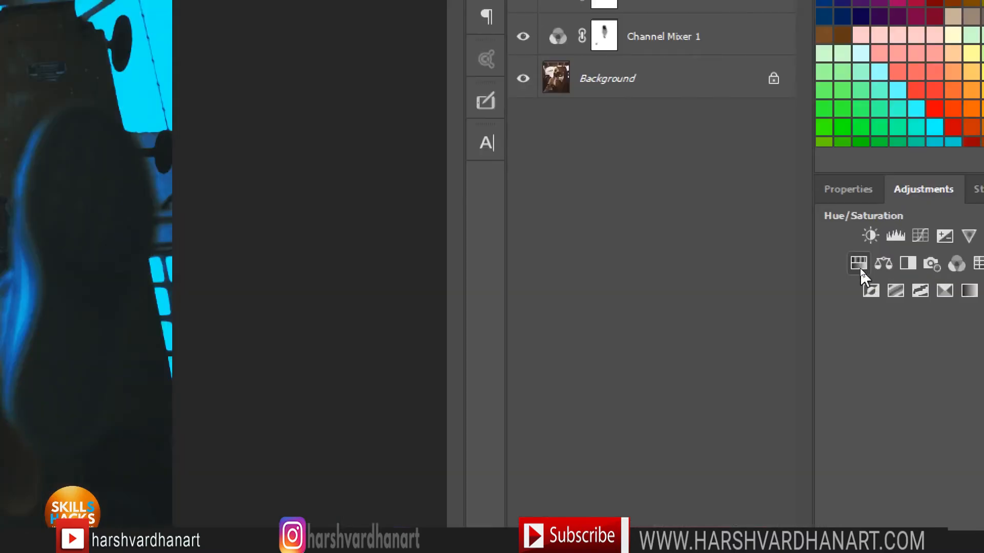
left_click(859, 263)
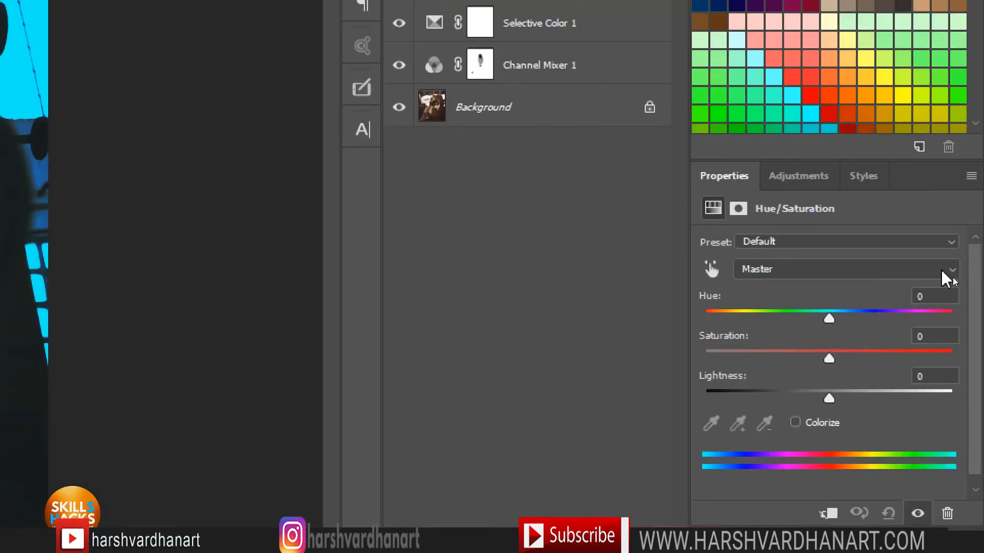
left_click(942, 271)
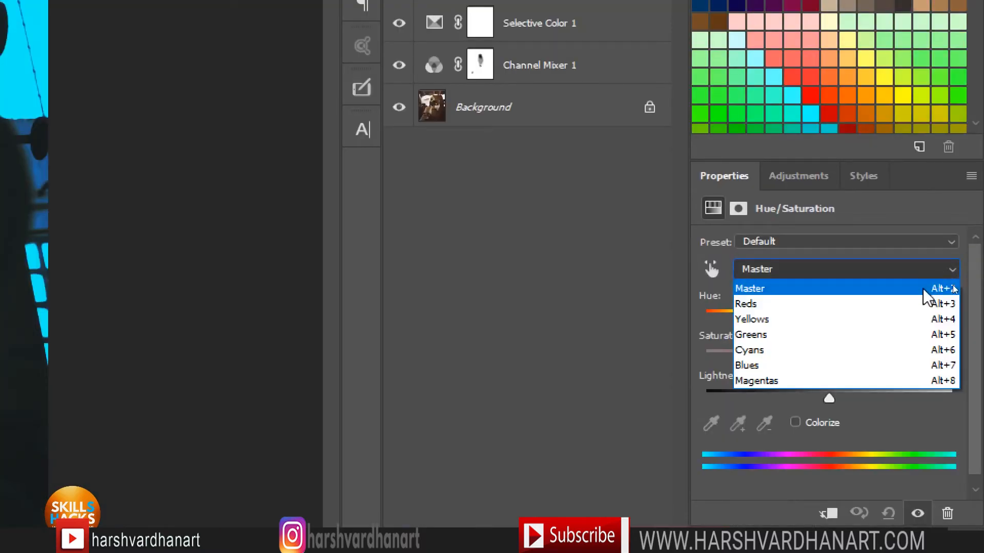
left_click(876, 350)
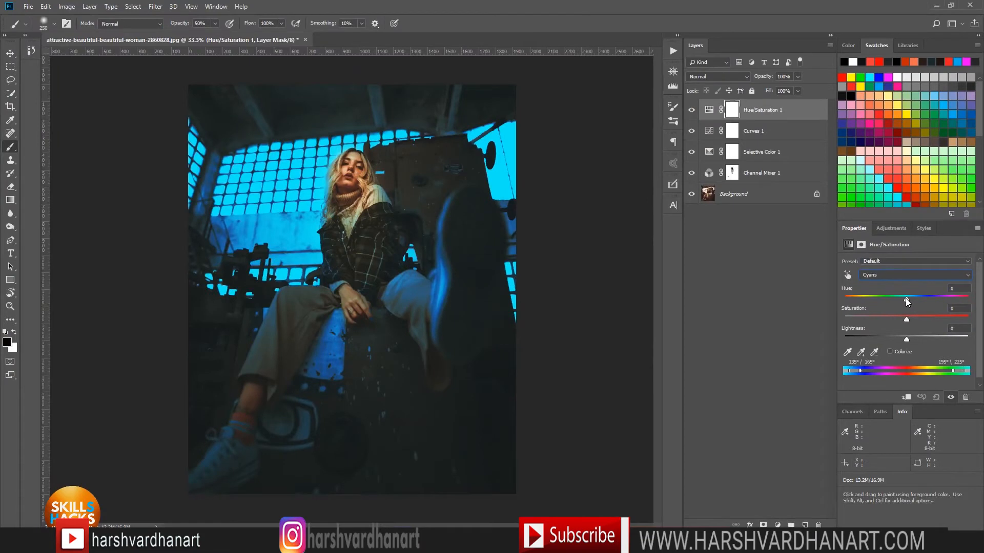
left_click_drag(828, 321, 827, 320)
left_click_drag(905, 300, 911, 320)
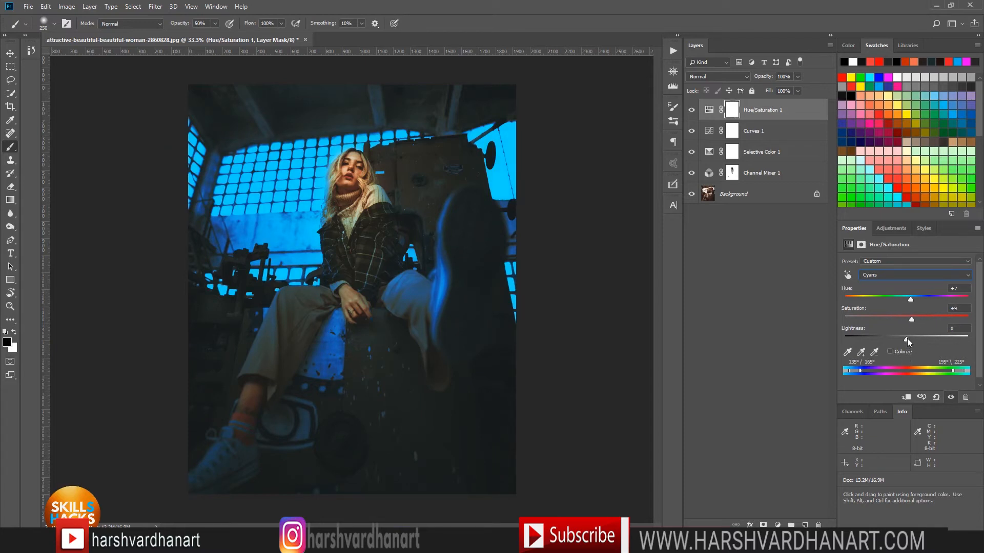
mouse_move(906, 338)
left_mouse_down()
mouse_move(891, 337)
mouse_move(918, 339)
left_mouse_up()
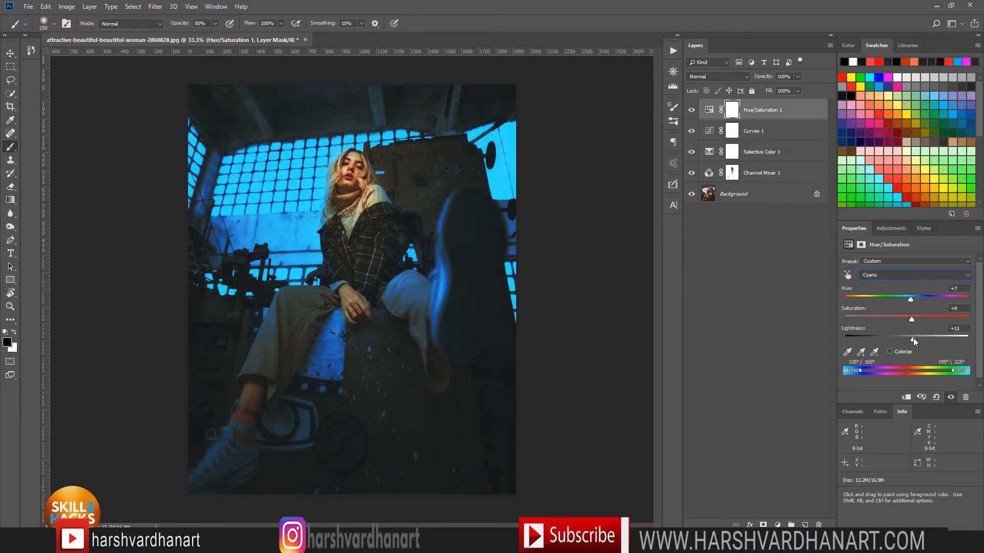
Set the Blues of the Hue/Saturation layer to Saturation +9 and Lightness -5, keeping Hue at 0
left_click(889, 277)
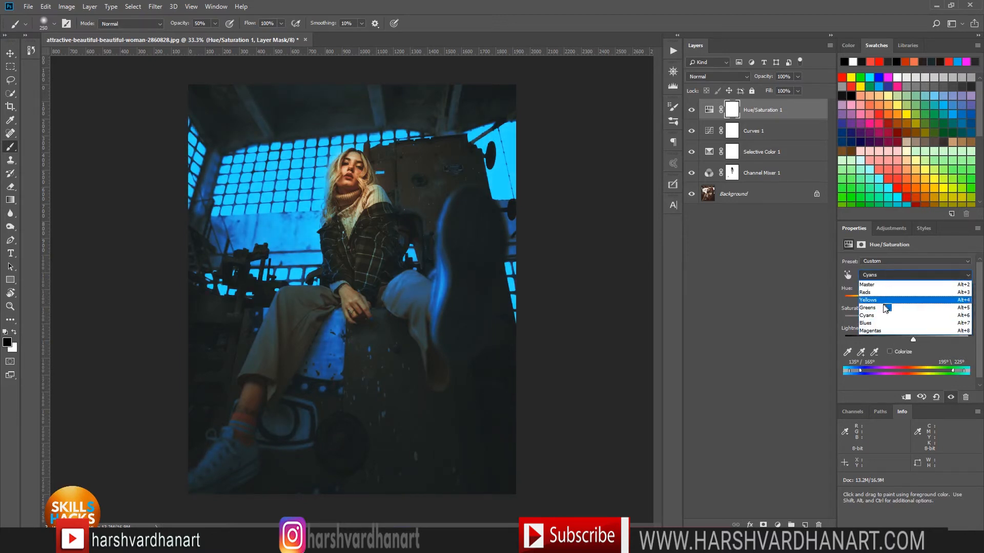
left_click(874, 324)
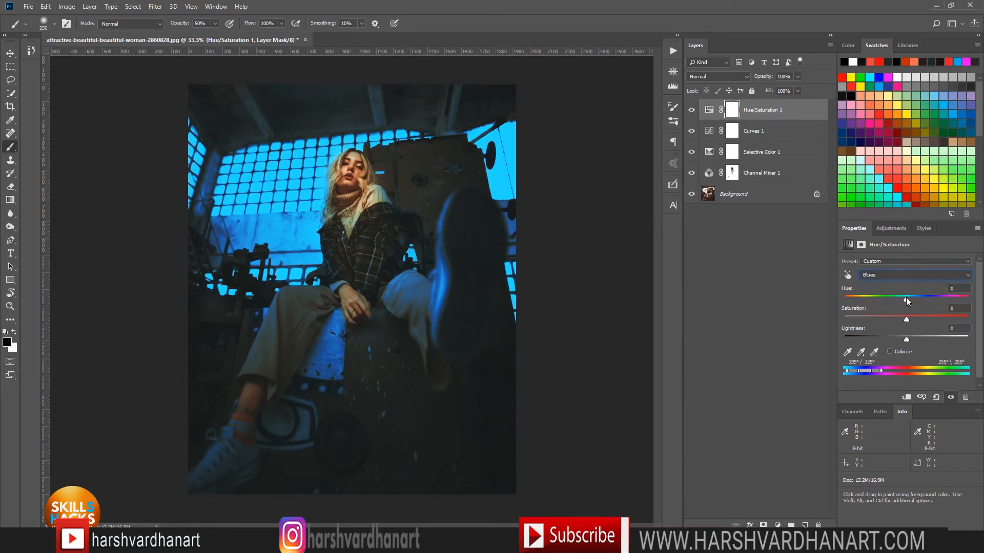
left_click_drag(906, 298, 899, 319)
left_click_drag(906, 343, 906, 305)
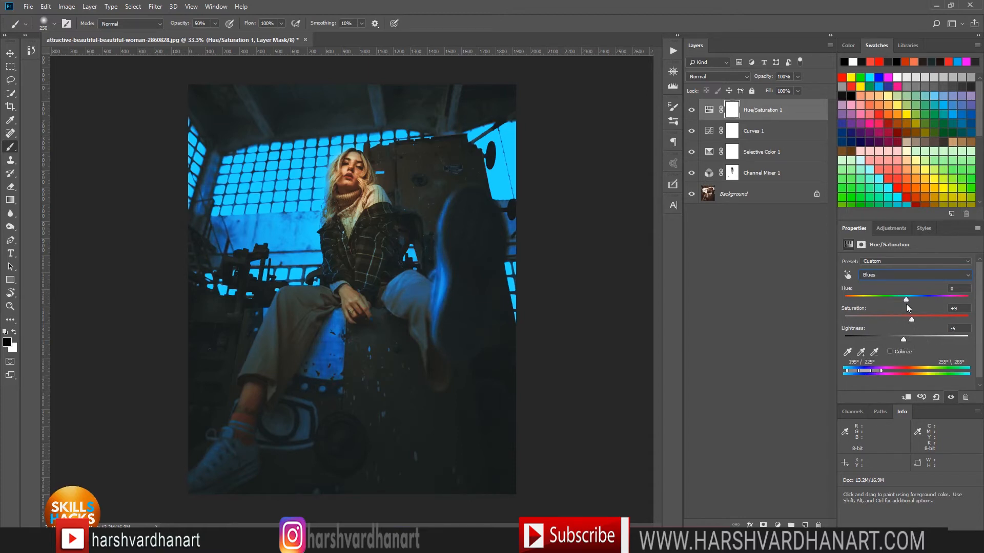
Toggle the Hue/Saturation layer's visibility to compare the colour shift, leaving the layer shown
left_click(691, 111)
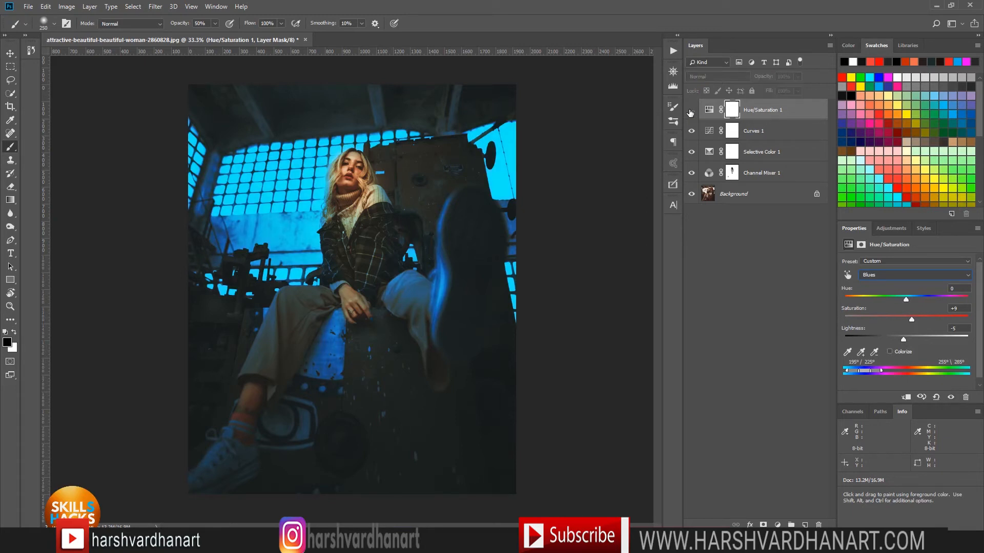
left_click(691, 113)
left_click(691, 112)
left_click(690, 112)
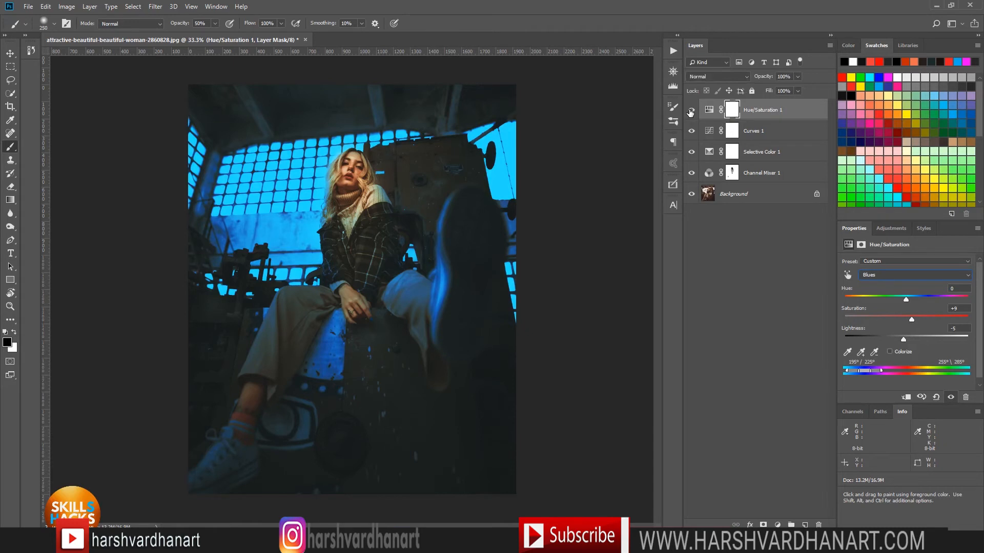
Add a Black & White adjustment layer on top of the stack and set its blend mode to Soft Light
left_click(895, 230)
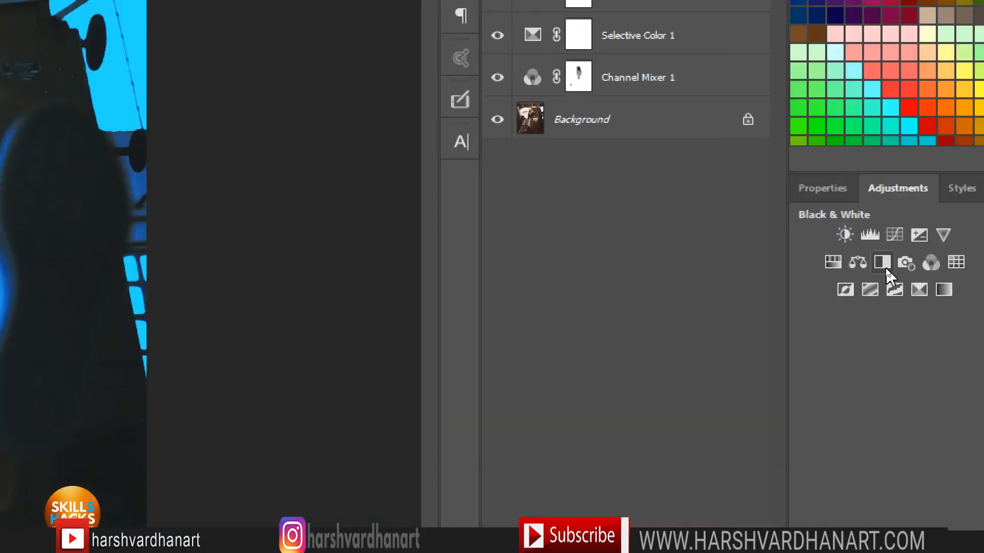
left_click(886, 275)
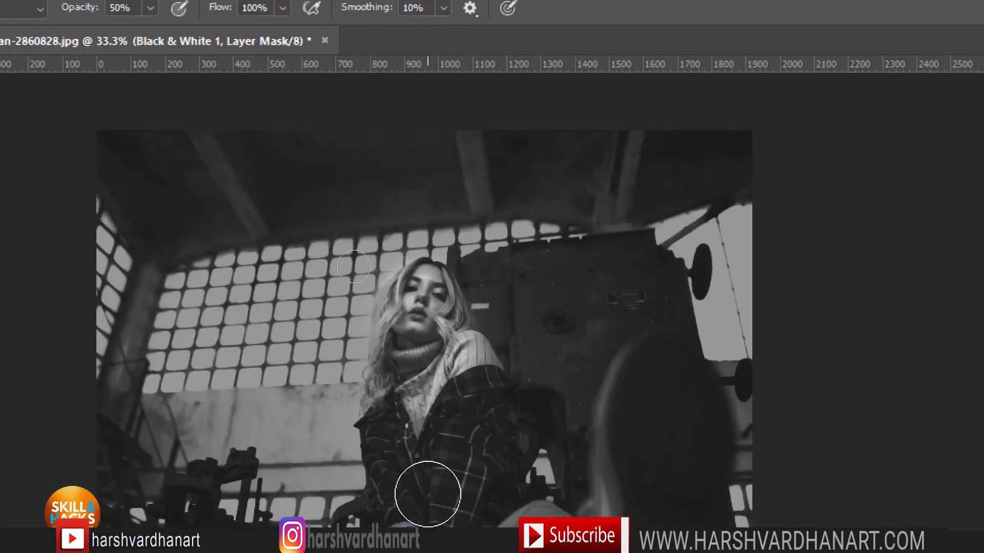
left_click(451, 153)
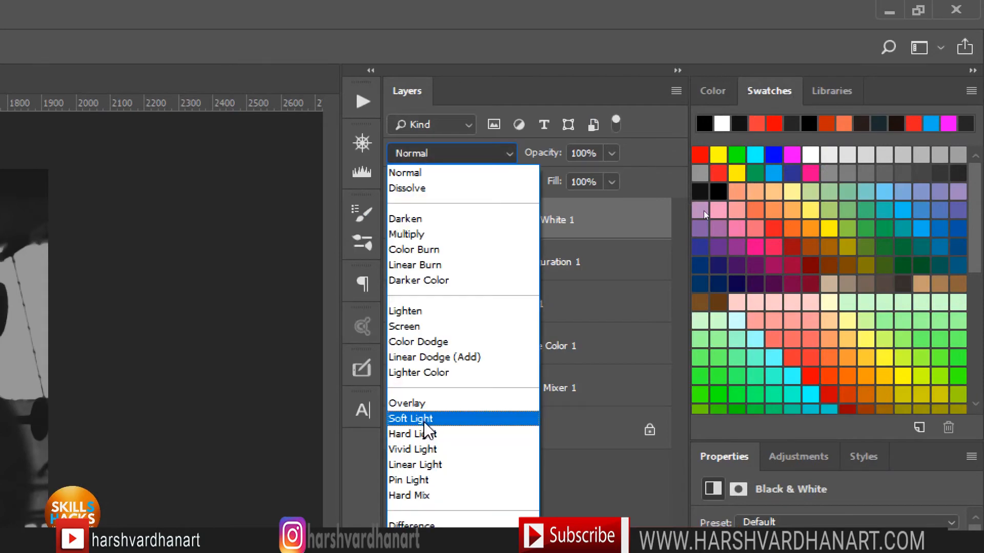
left_click(425, 422)
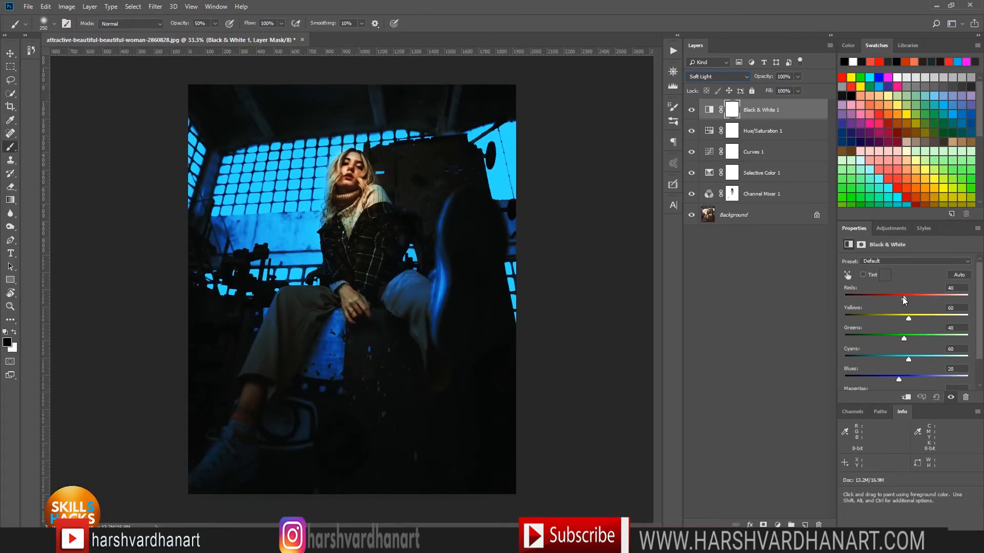
left_click_drag(902, 297, 905, 359)
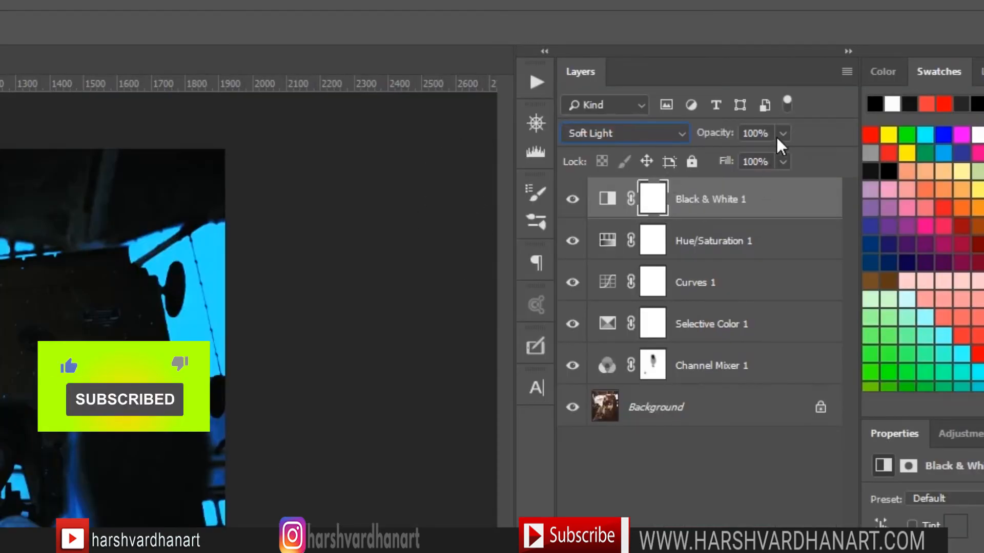
Lower the Black & White layer's opacity to 30% and toggle its visibility to compare the effect, leaving it shown
left_click(798, 76)
left_click_drag(734, 156, 719, 155)
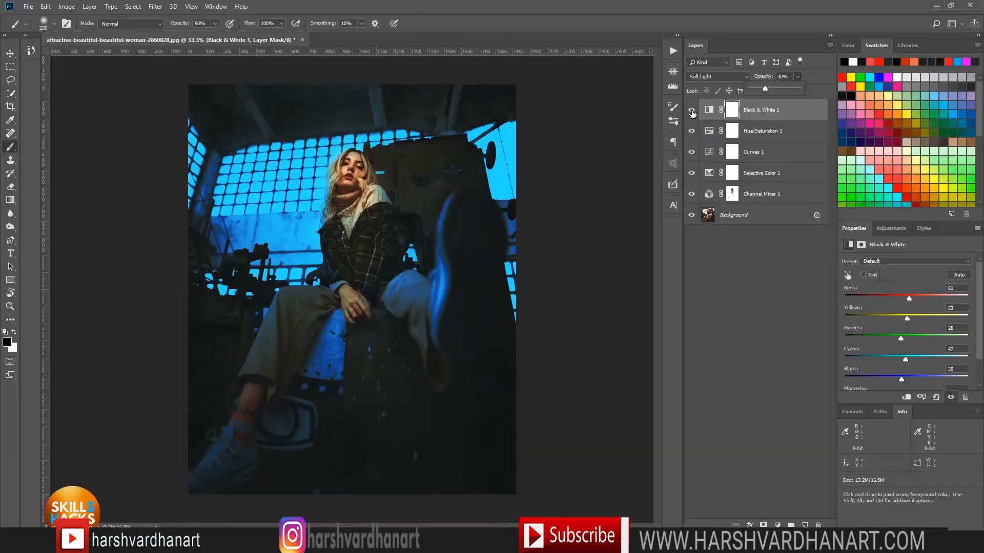
left_click(573, 200)
left_click(692, 111)
left_click(692, 111)
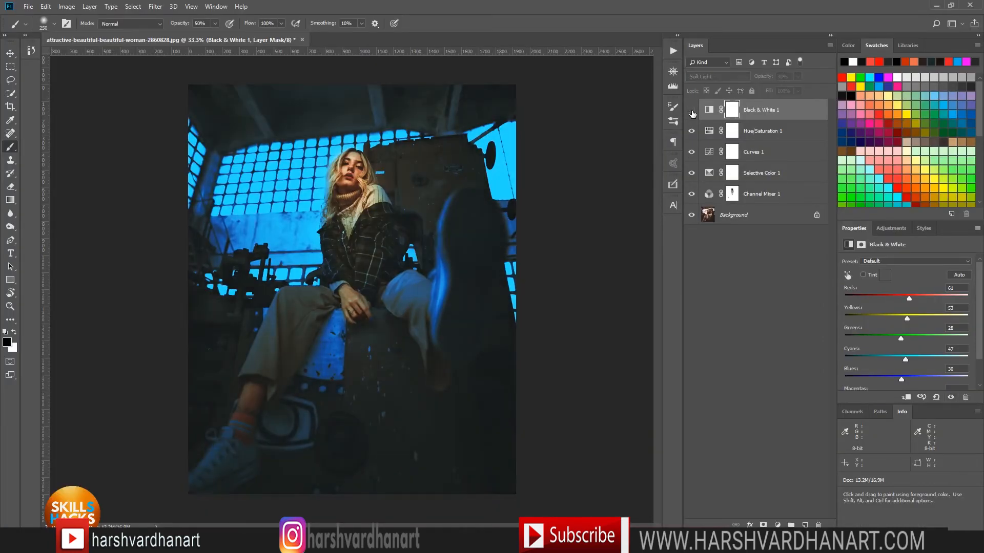
left_click(691, 111)
left_click(691, 111)
left_click(692, 111)
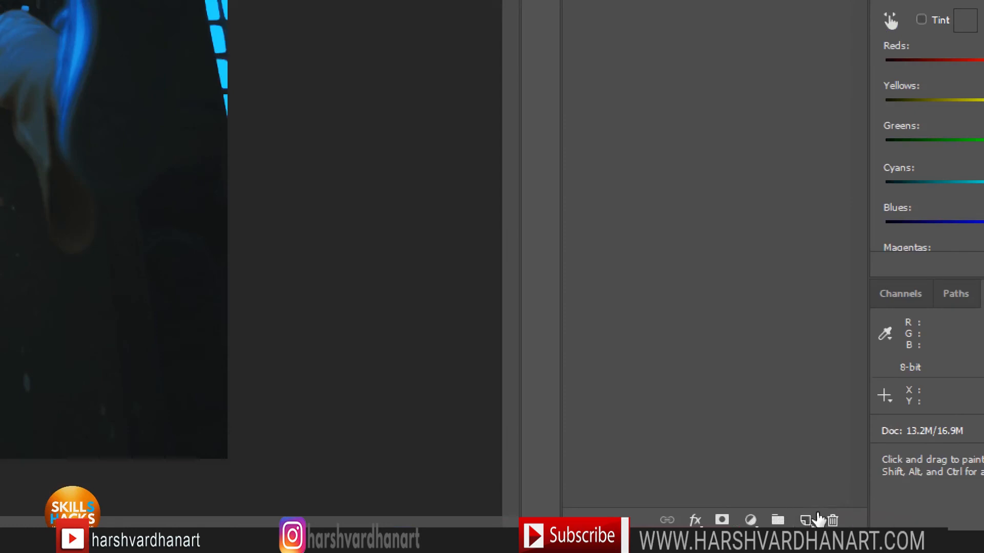
Add a blank layer on top of the stack and ready the Soft Round brush at 0% hardness and 100% opacity
left_click(805, 520)
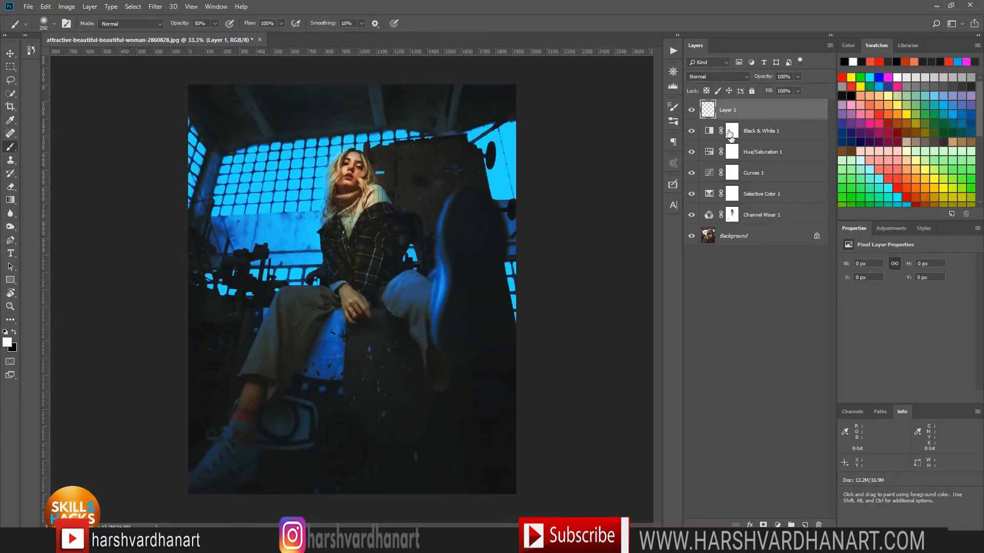
right_click(266, 232)
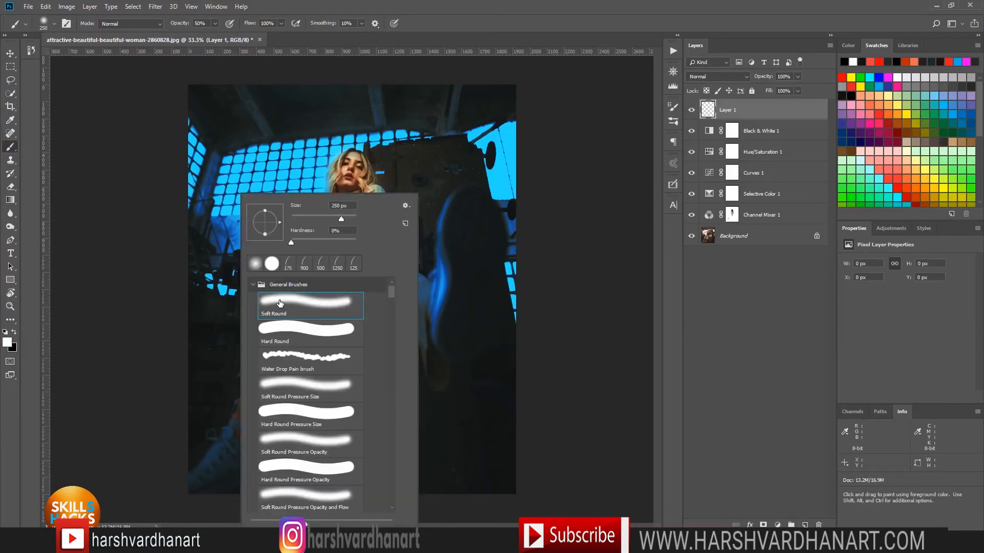
left_click(399, 4)
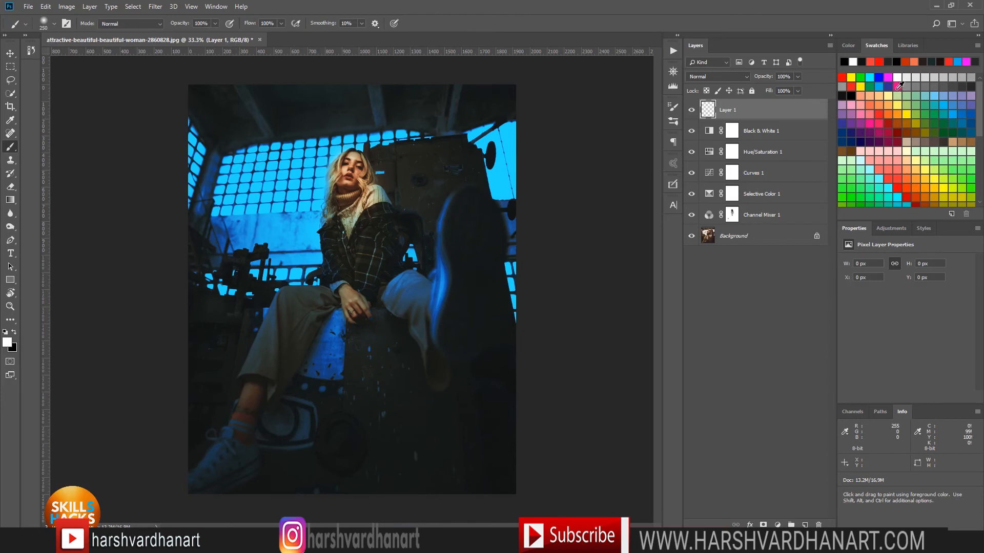
Set the foreground colour to a saturated orange, #fc6500
left_click(8, 343)
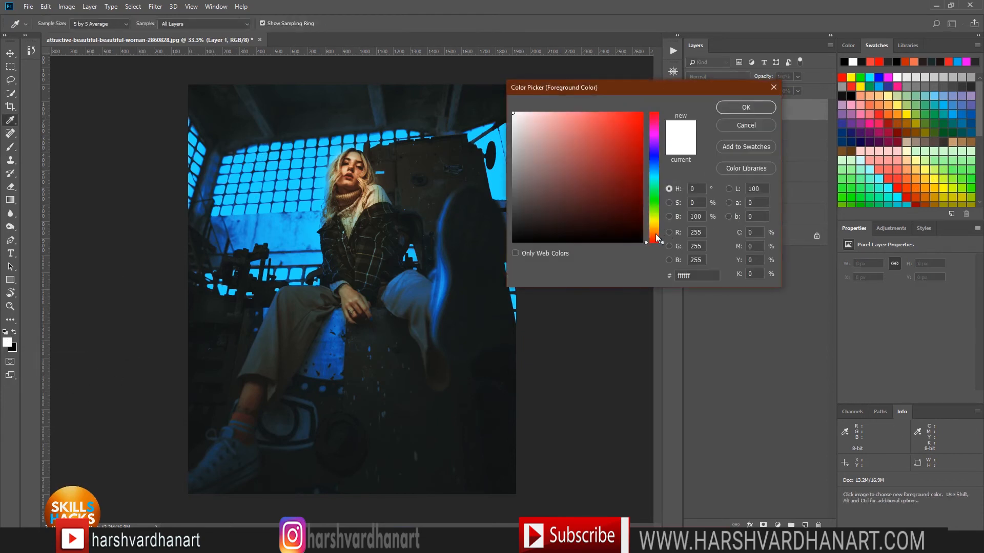
left_click(656, 234)
left_click(644, 114)
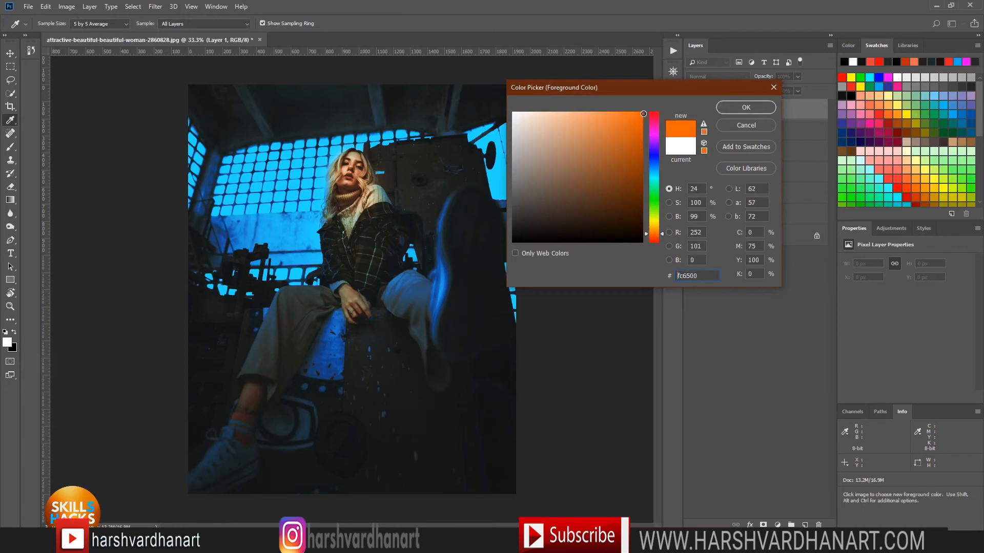
left_click(736, 106)
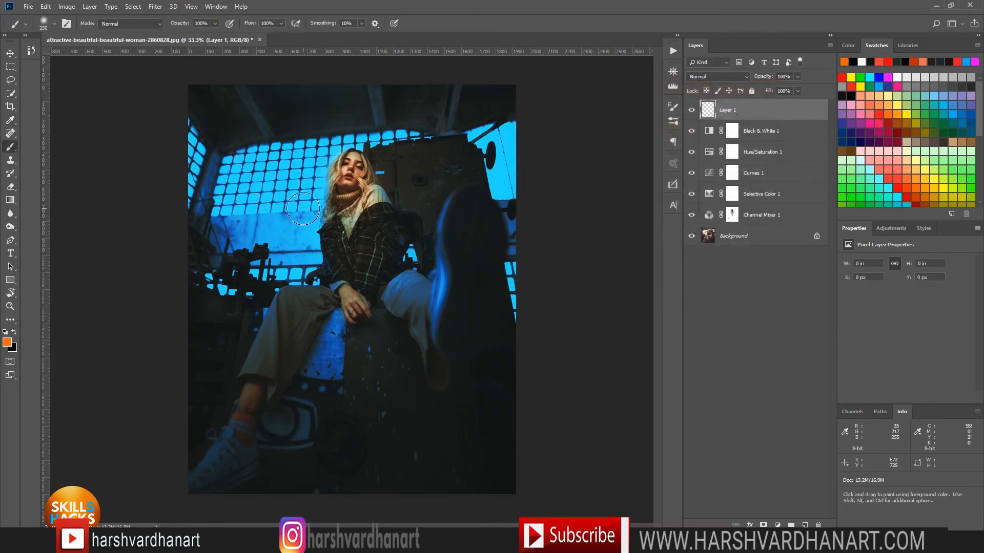
Reduce the brush size to 150 px and paint one orange dab on the window grid beside the woman's face
key("bracketleft")
key("bracketleft")
key("bracketleft")
left_click(295, 201)
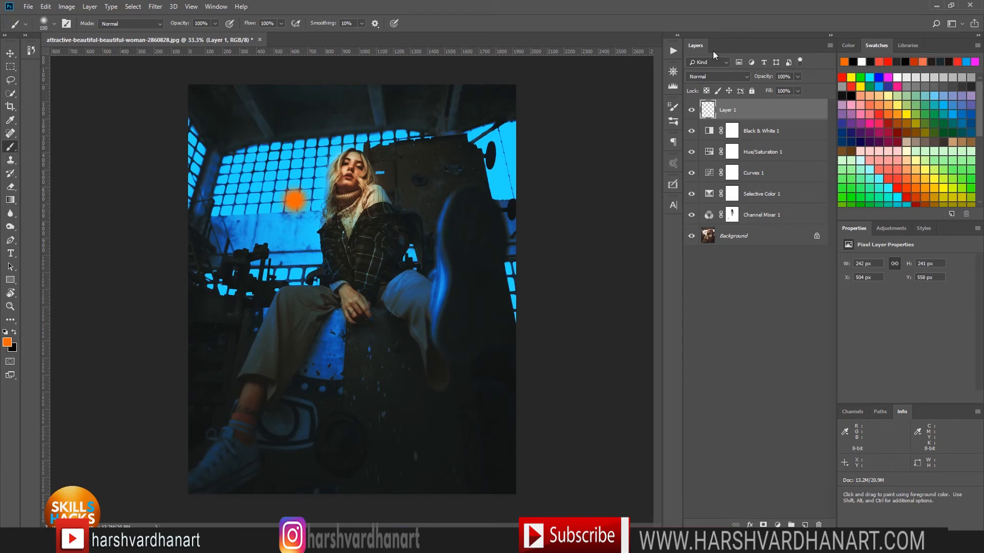
Try Linear Dodge (Add), Lighter Color and Color Dodge on the orange dab layer, then settle on the Screen blend mode
left_click(745, 77)
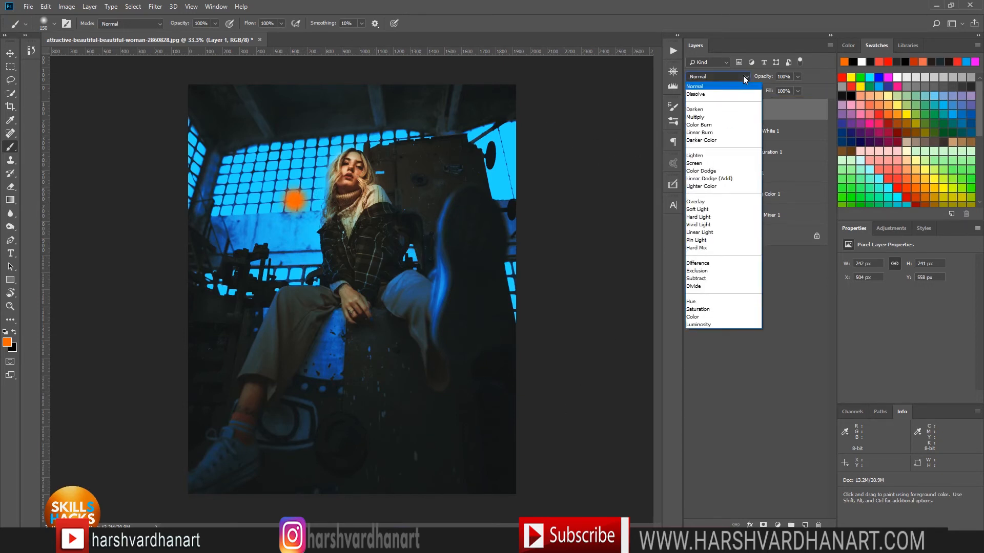
left_click(721, 179)
left_click(732, 76)
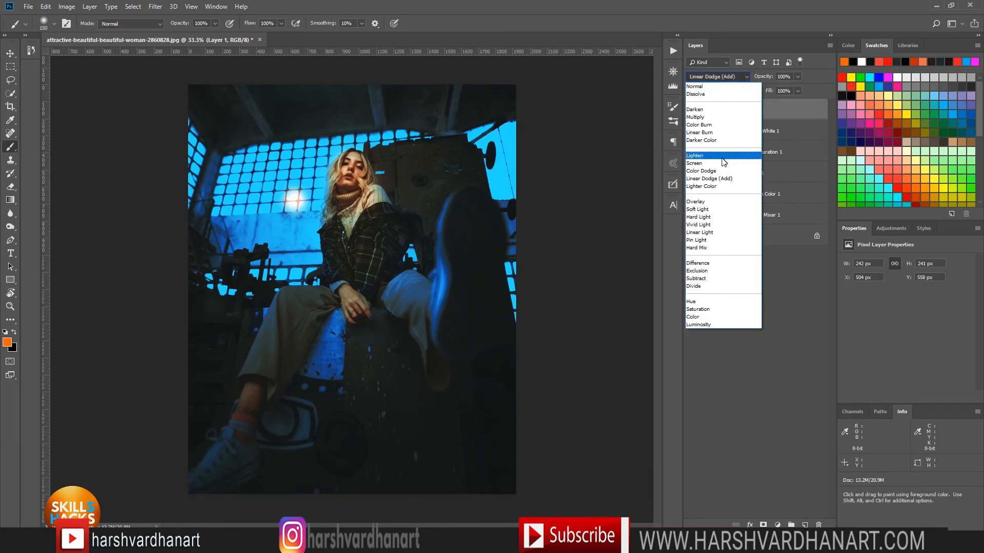
left_click(717, 189)
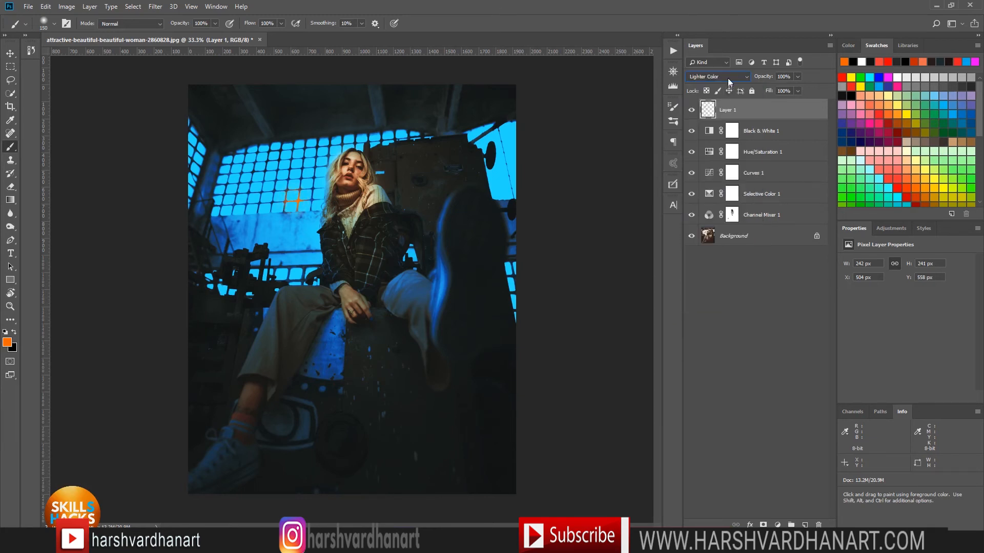
left_click(728, 78)
left_click(711, 172)
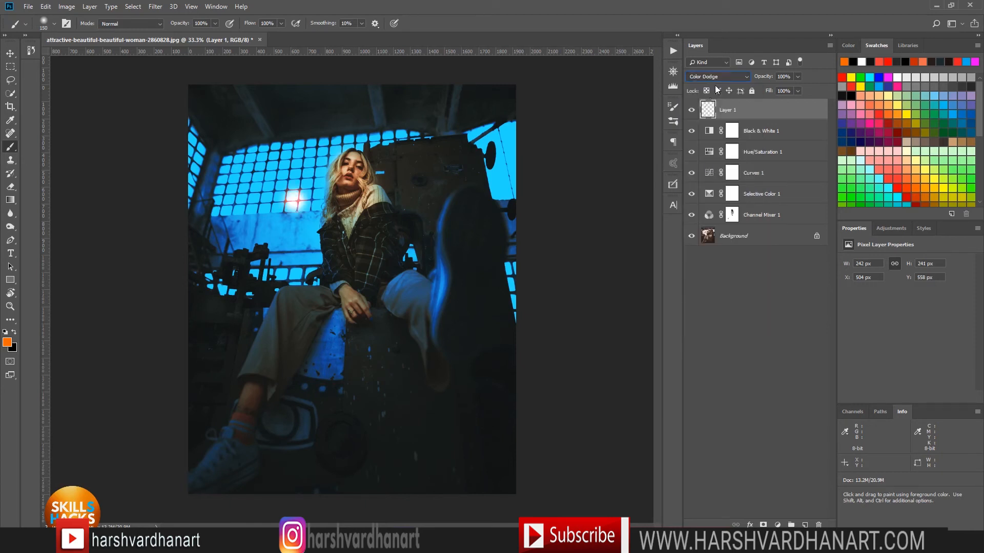
left_click(720, 77)
left_click(696, 164)
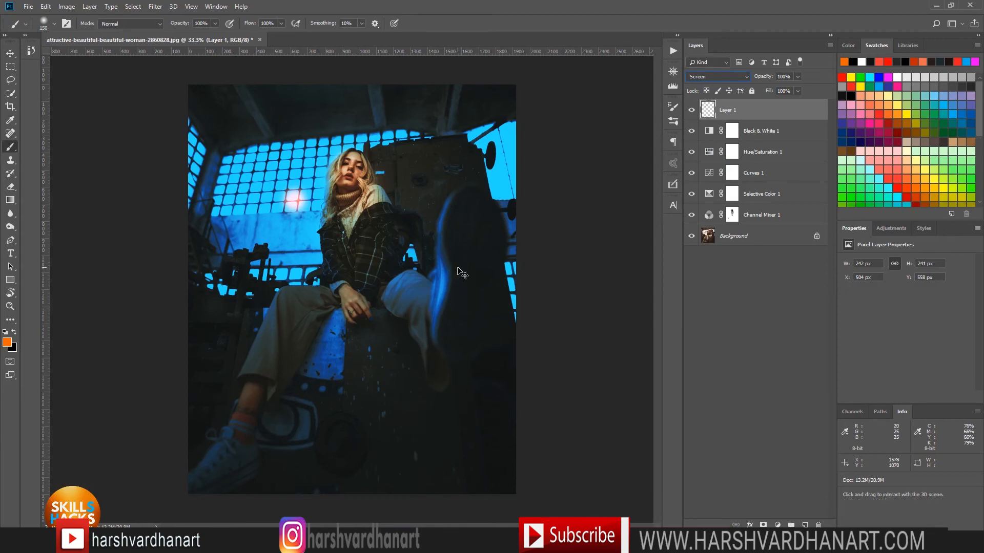
Scale the orange dab to about 673% and shift it up and left to glow over the window and ceiling
key("ctrl+t")
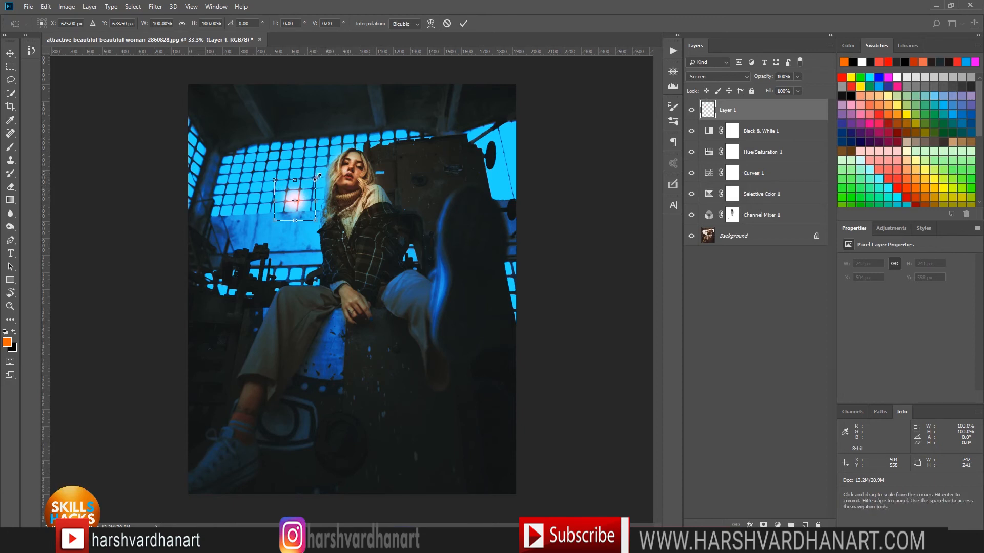
left_click_drag(318, 176, 495, 120)
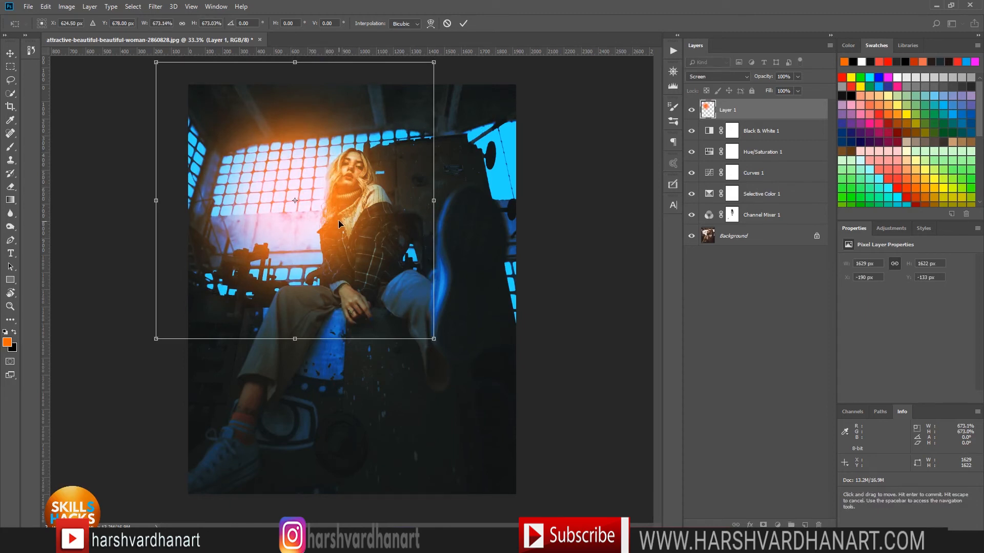
left_click_drag(338, 220, 325, 203)
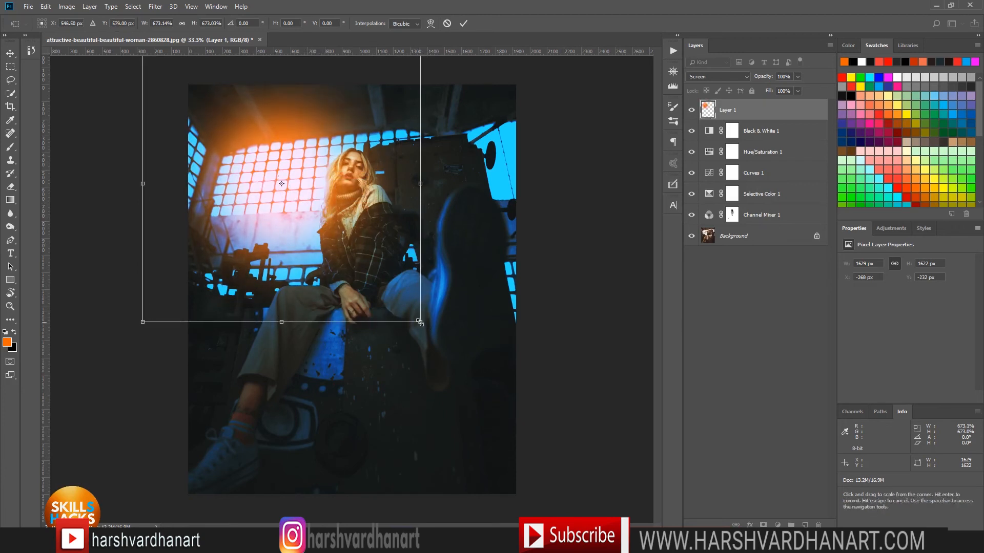
left_click_drag(345, 246, 334, 246)
key("Return")
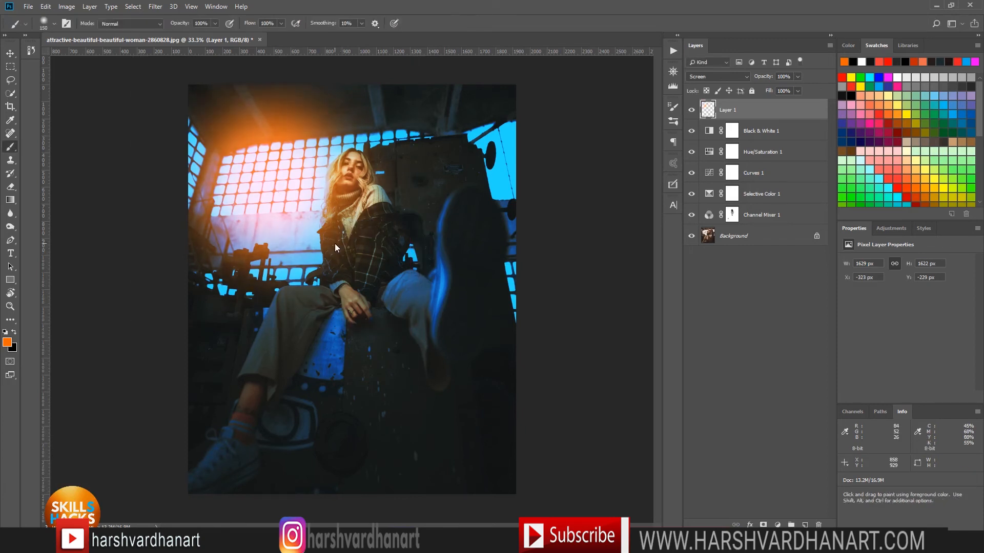
key("b")
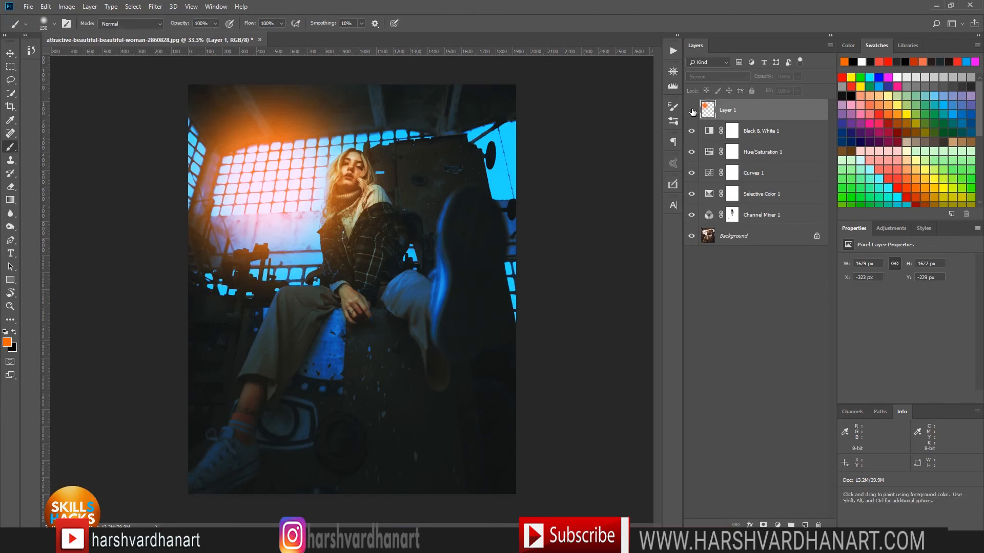
Toggle the orange glow layer's visibility to compare, then lower its opacity to 71%
left_click(693, 110)
left_click(693, 110)
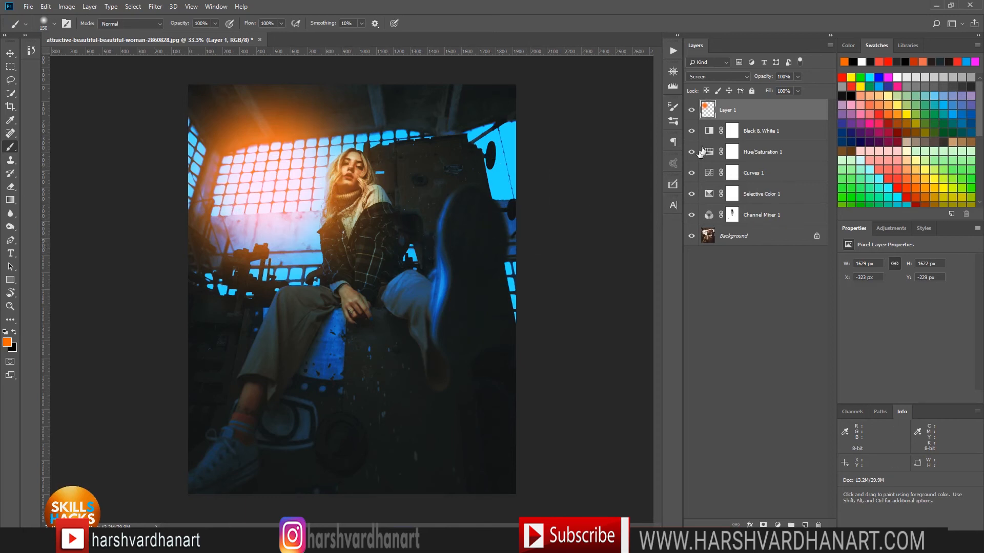
left_click(797, 78)
left_click_drag(789, 87, 784, 88)
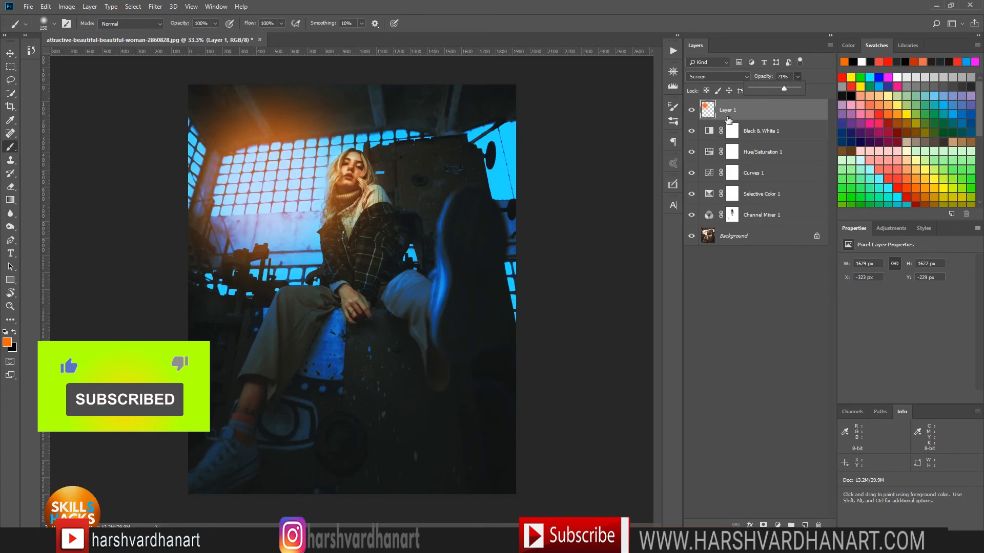
left_click(707, 112)
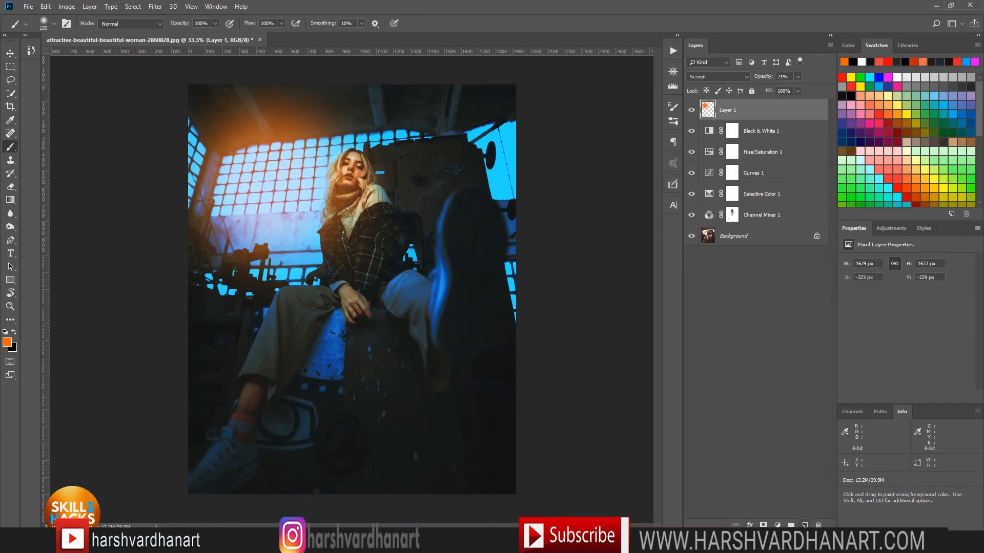
Add another blank layer above the orange glow and set the foreground colour to bright yellow, #f0f000, for the brush
left_click(805, 525)
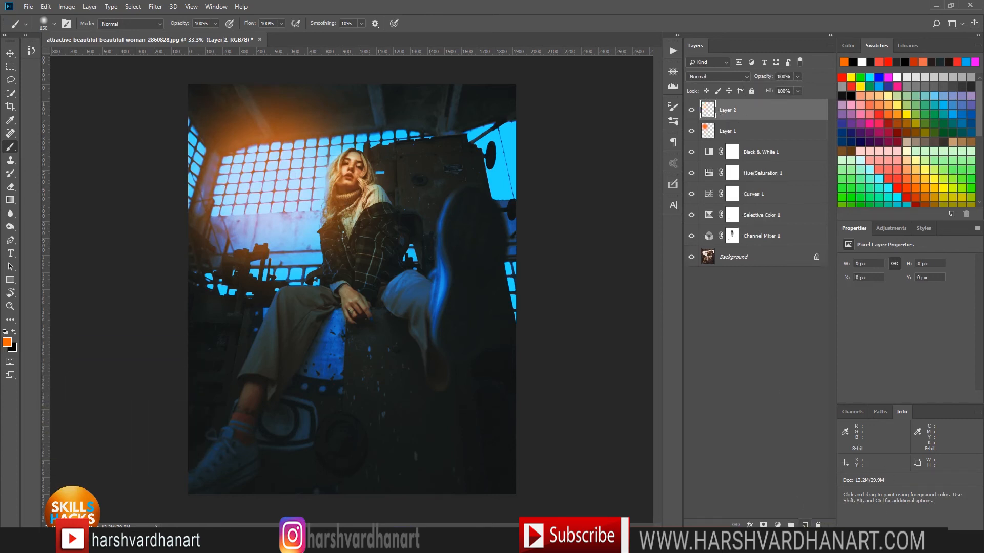
left_click(934, 175)
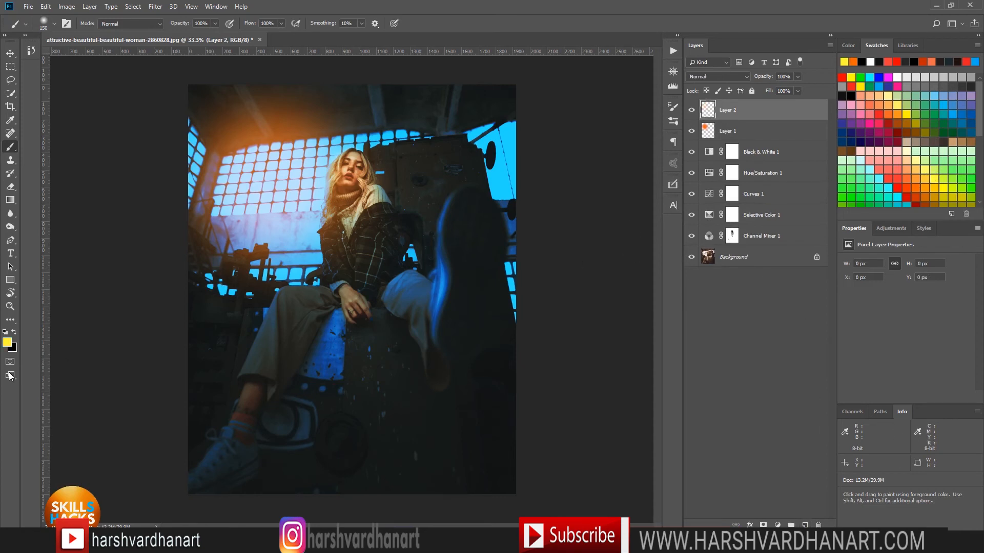
left_click(8, 342)
mouse_move(631, 136)
left_mouse_down()
mouse_move(640, 117)
mouse_move(642, 127)
left_mouse_up()
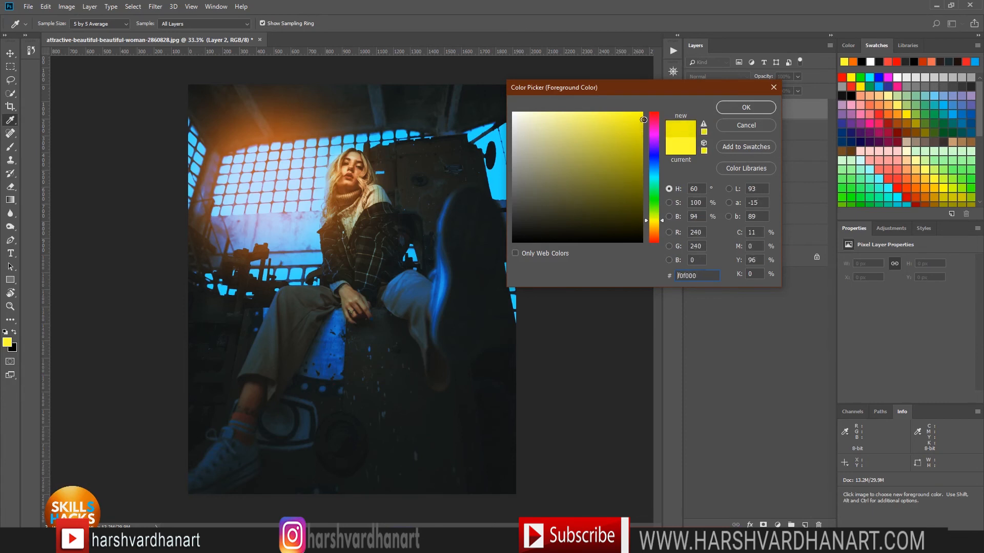
left_click(746, 107)
key("b")
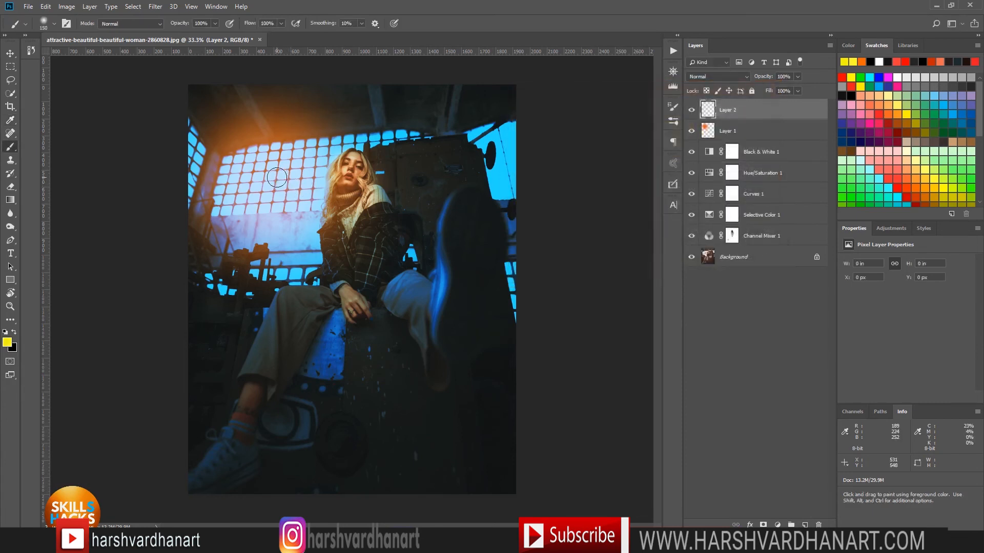
Paint one yellow dab in the middle of the window grid and set its layer's blend mode to Screen
left_click(271, 171)
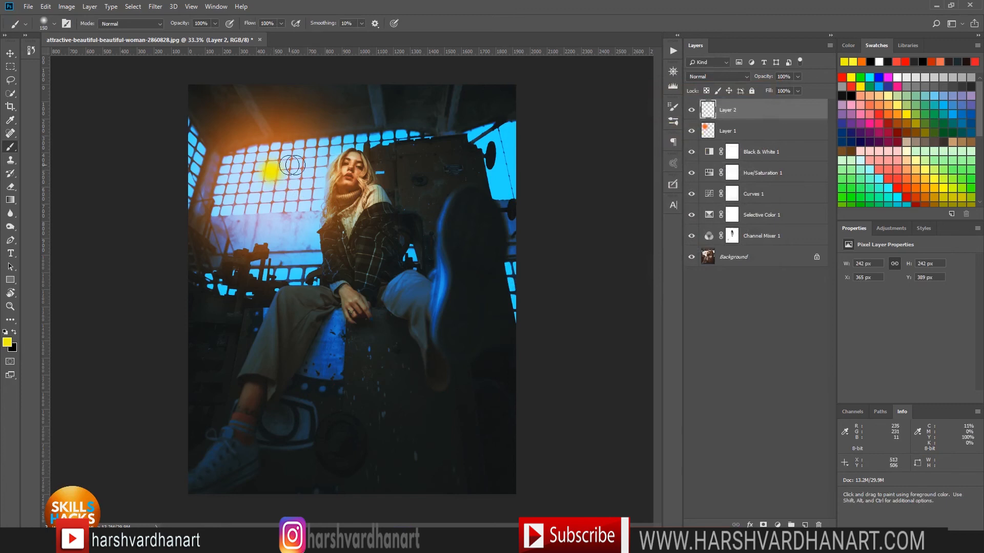
left_click(710, 76)
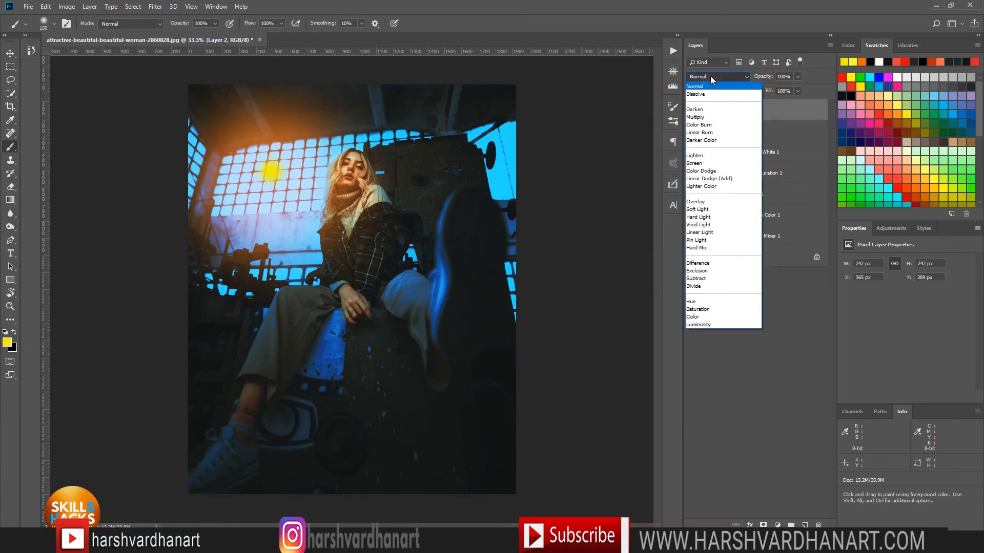
left_click(711, 164)
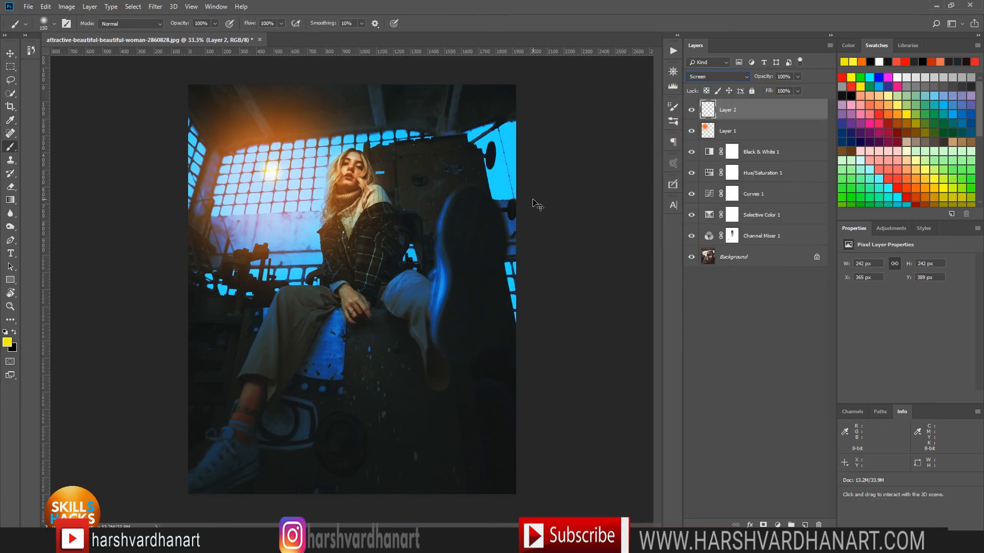
Scale the yellow dab to about 378% around its centre, then toggle its layer's visibility to compare, leaving it shown
key("ctrl+t")
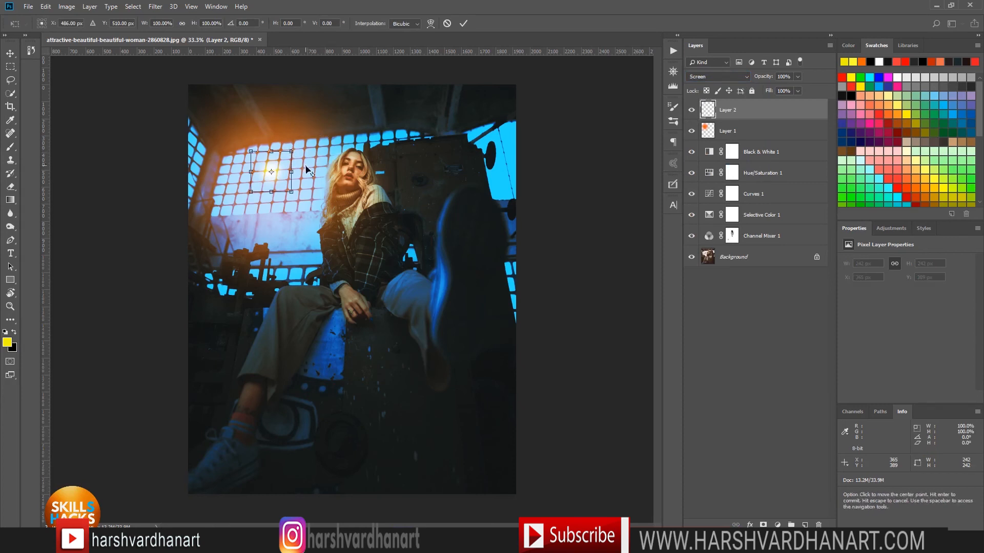
left_click_drag(291, 149, 375, 120)
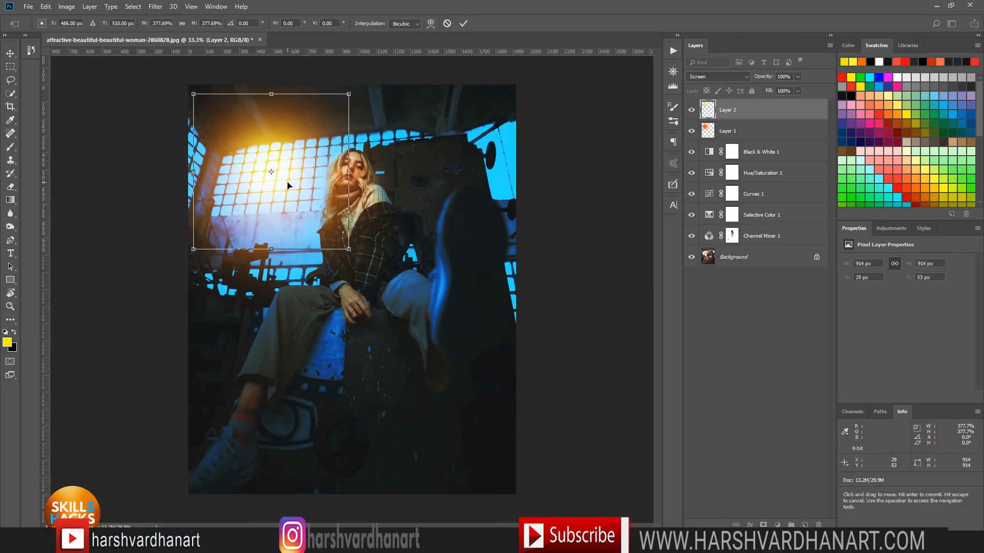
key("Return")
key("b")
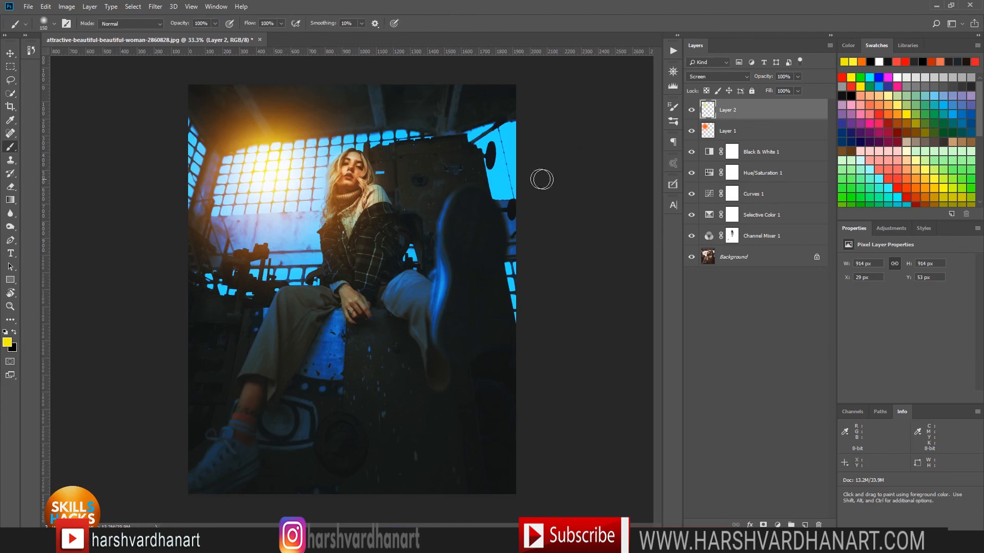
left_click(691, 110)
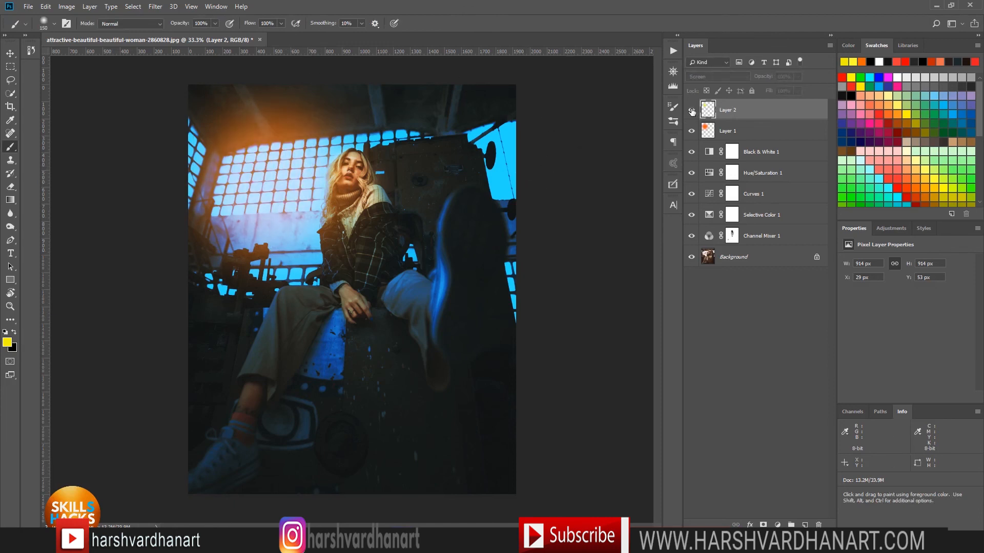
left_click(691, 110)
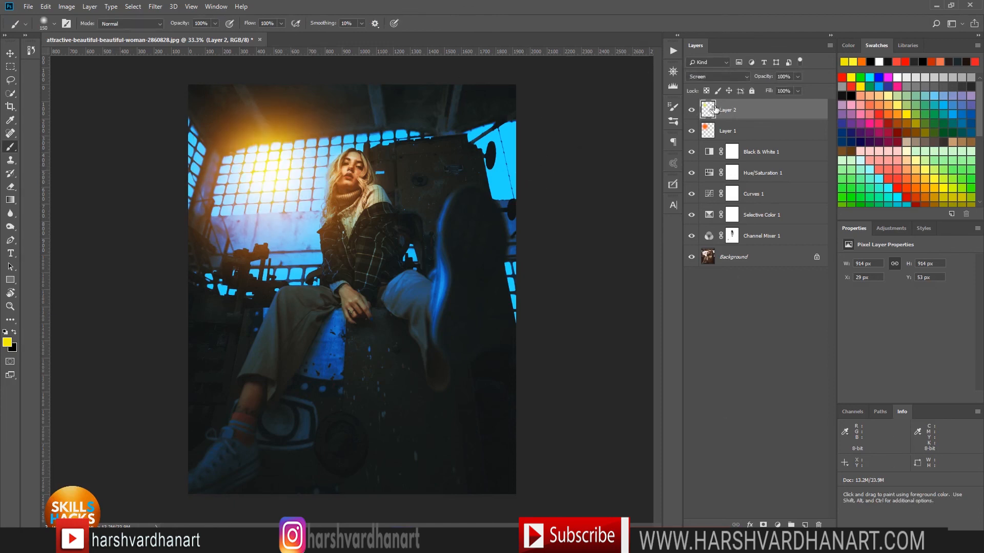
Lower the yellow glow layer's opacity to 75%, then group it with the orange glow layer
left_click(798, 77)
left_click(783, 88)
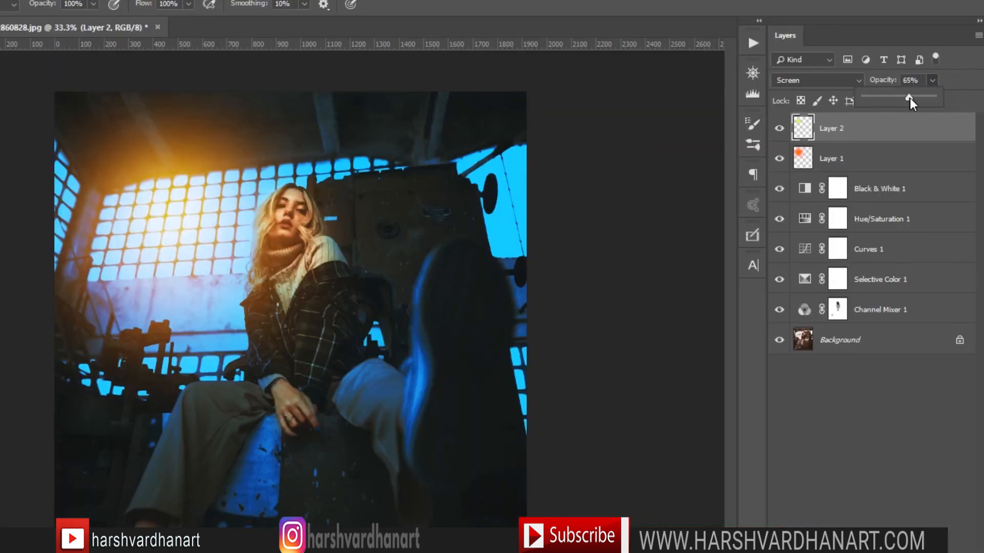
left_click(838, 156)
left_click(839, 159)
left_click(848, 134, "shift")
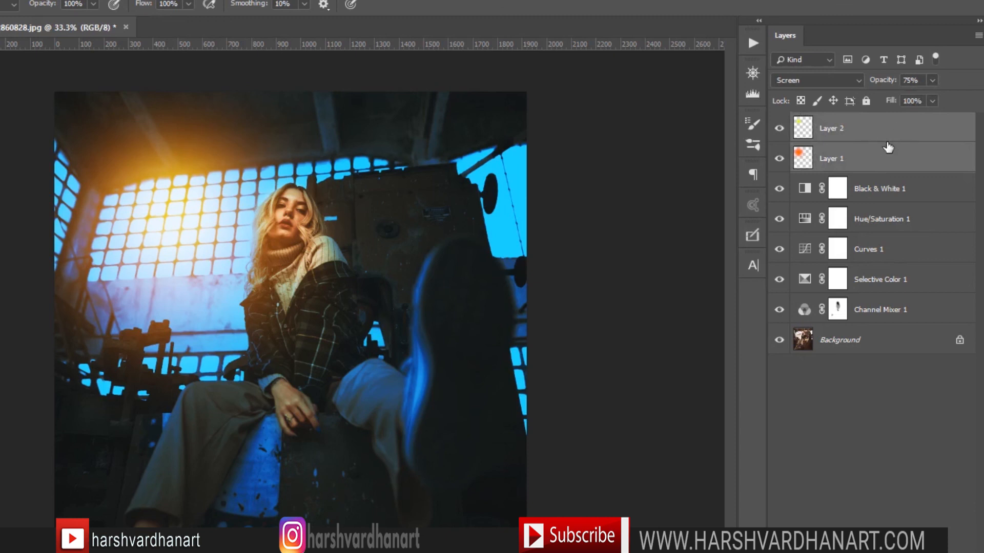
key("ctrl+g")
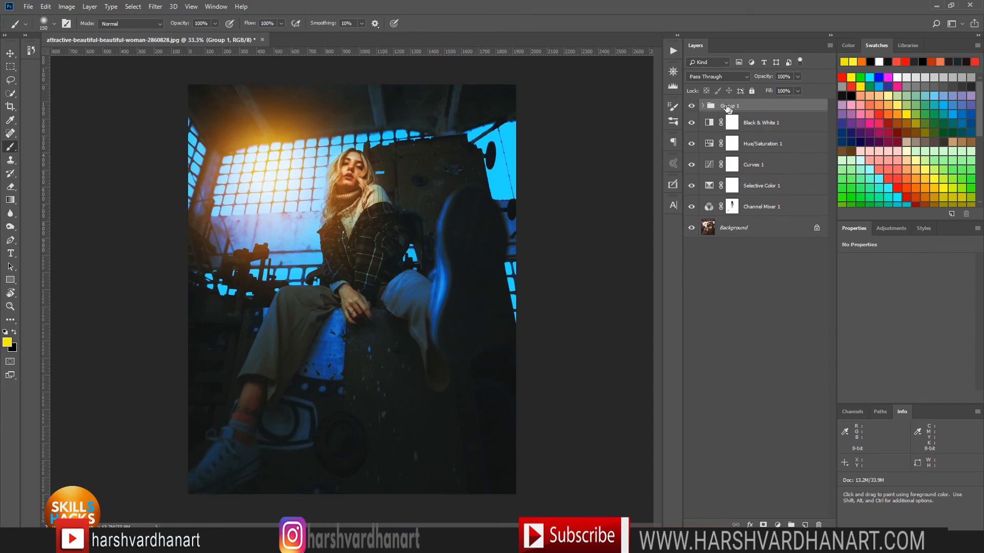
Toggle the glow group's visibility to compare, then set the group's opacity to 97%
left_click(691, 107)
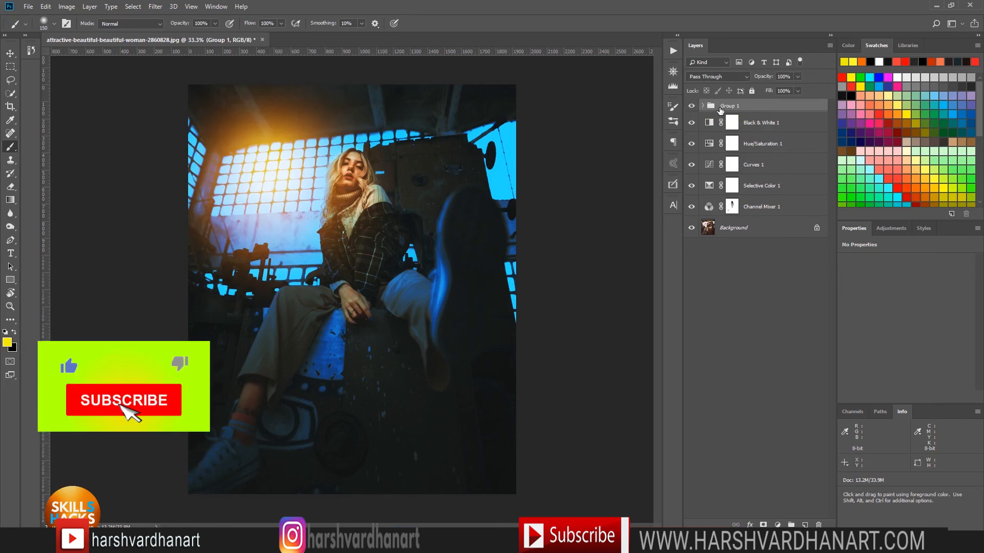
left_click(797, 76)
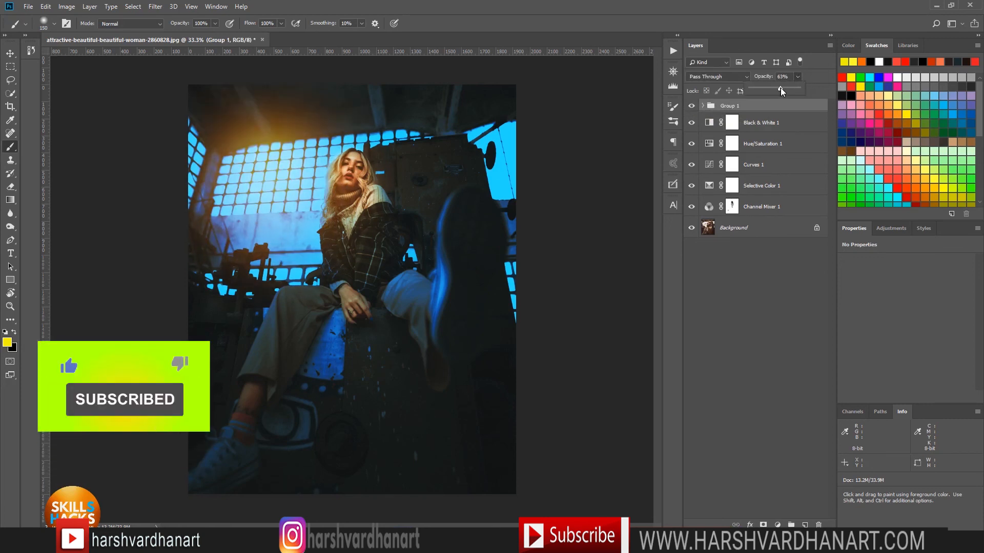
left_click_drag(780, 88, 793, 91)
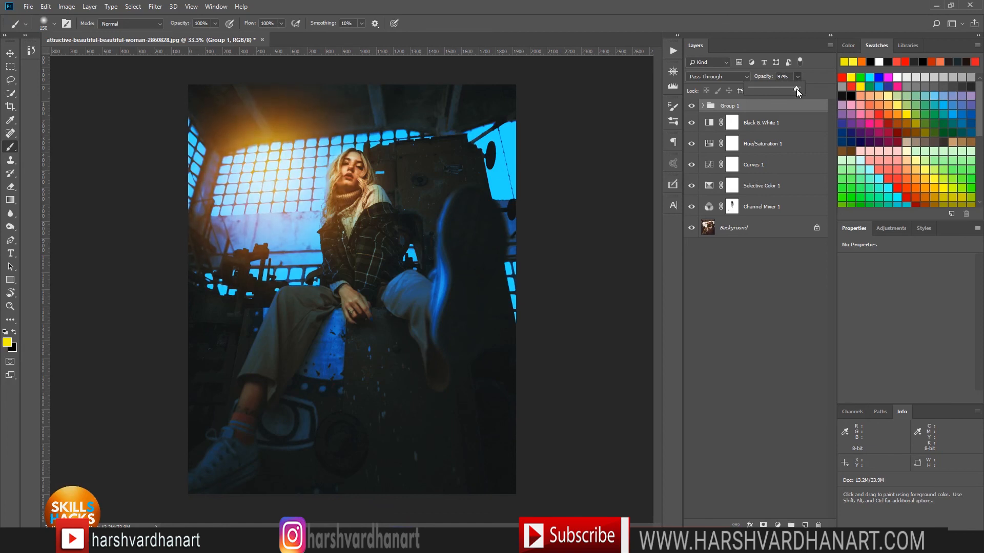
left_click(770, 113)
Group the glow group with all adjustment layers from Black & White 1 down to Channel Mixer 1, leaving out the Background
key("shift")
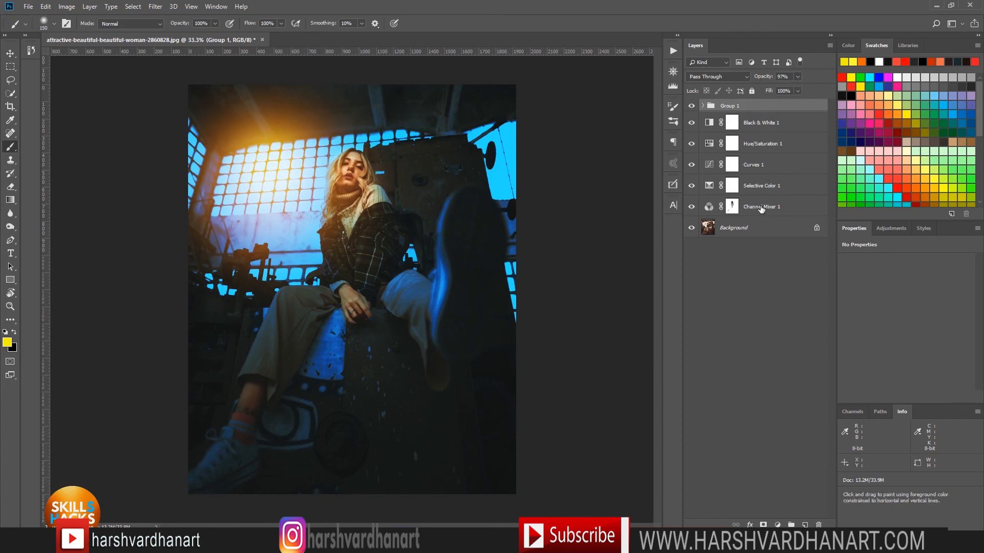
left_click(766, 205, "shift")
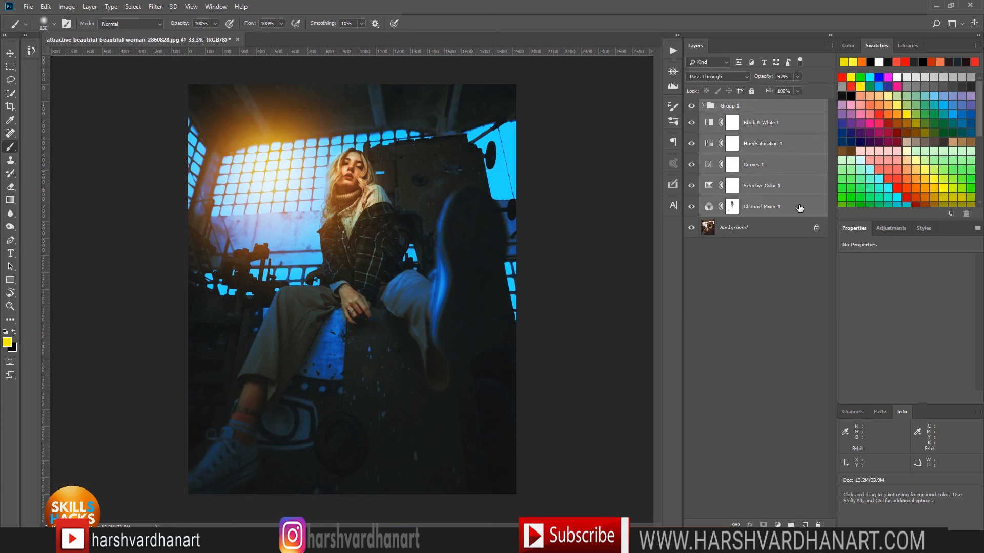
key("ctrl+g")
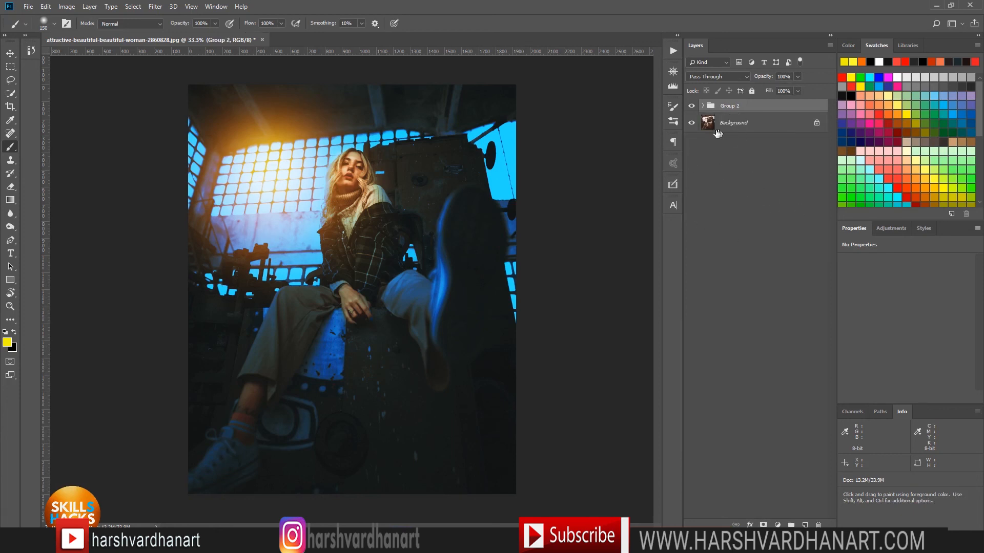
Compare the photo before and after the grade by toggling the new group's visibility, first in the normal view and again in full-screen mode
left_click(691, 107)
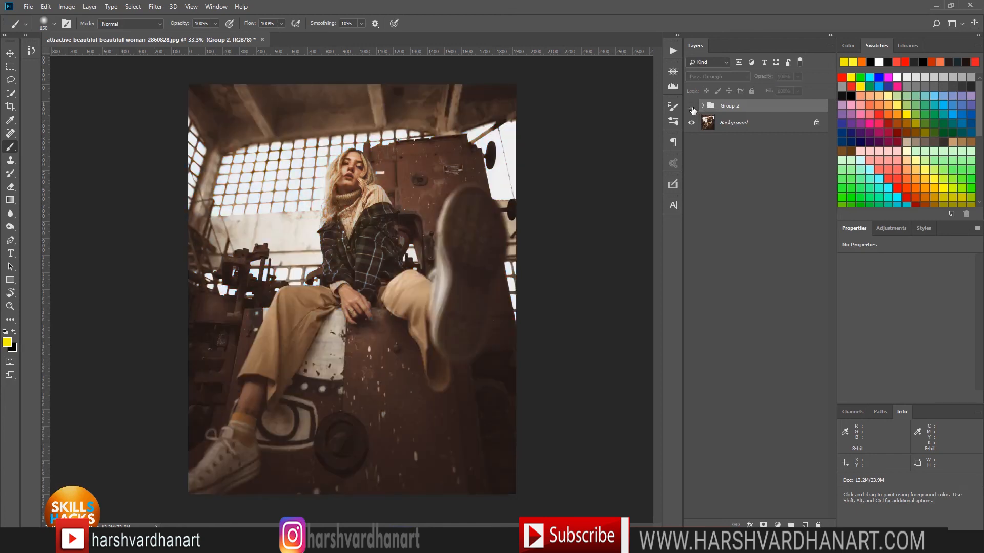
left_click(691, 107)
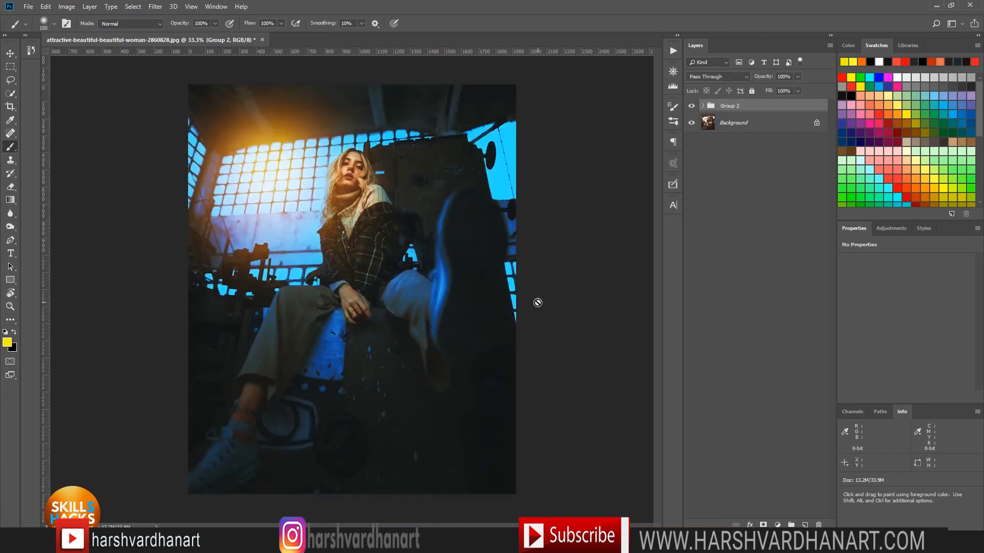
key("f")
key("f")
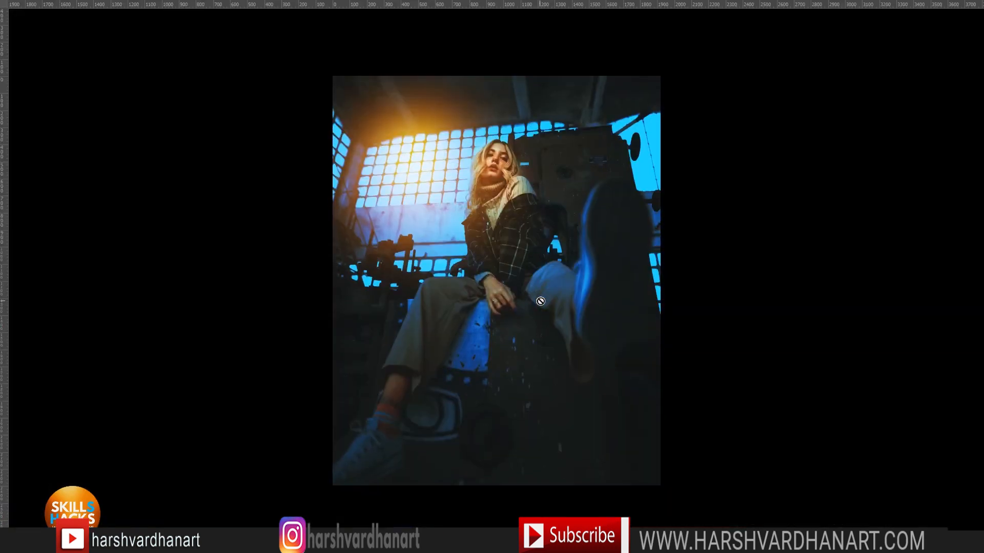
mouse_move(980, 203)
left_click(691, 74)
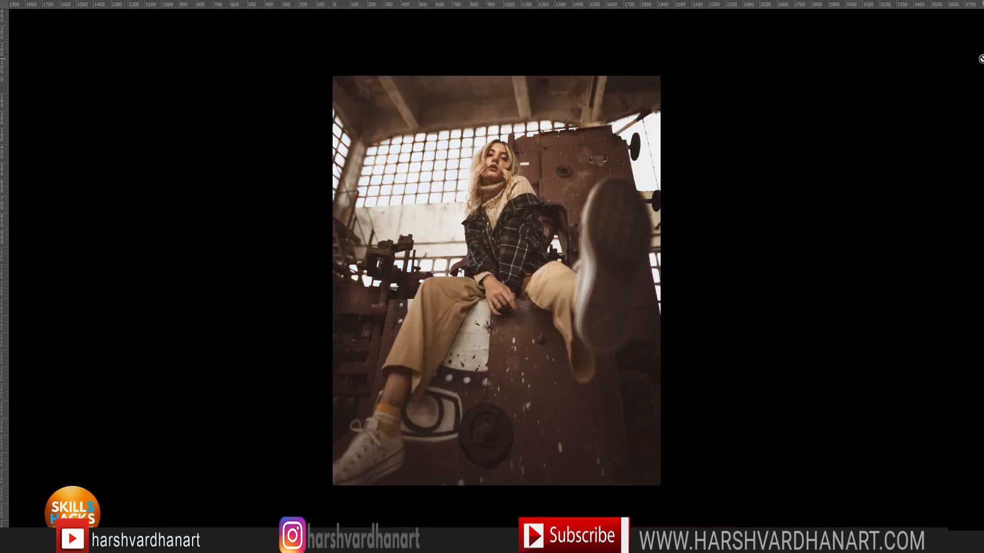
mouse_move(983, 63)
left_click(691, 74)
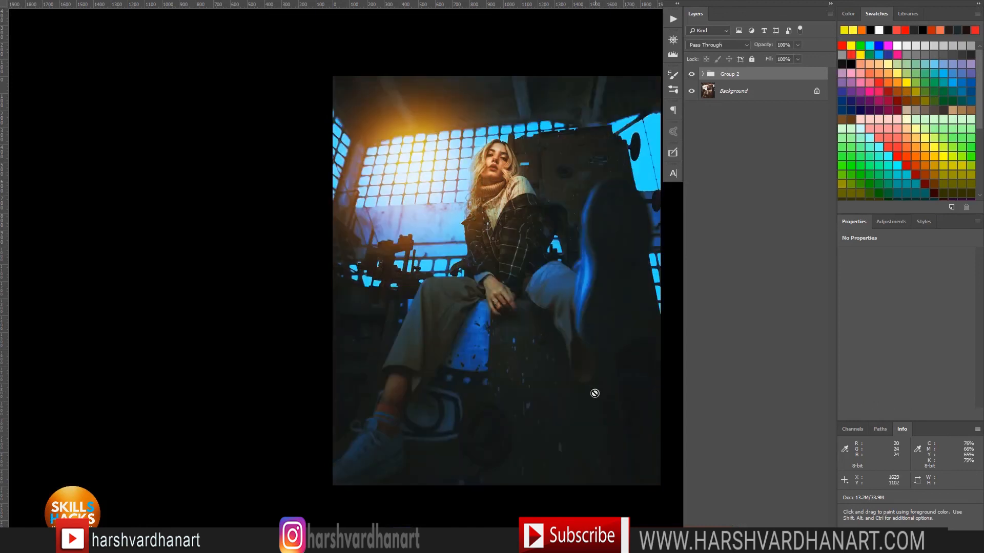